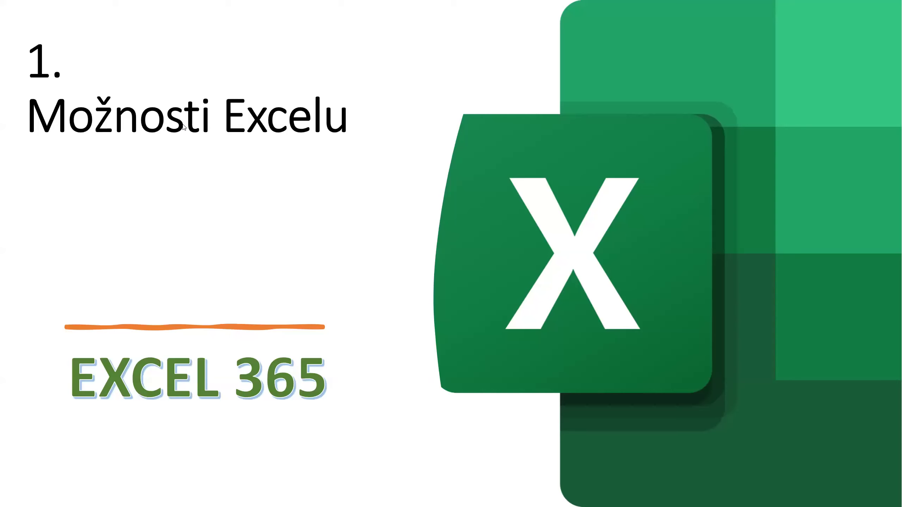
Step: Switch from PowerPoint to Total Commander and open '1. IV kurz EXCEL - SOFTIMEX.xlsx' in Excel
key(alt+Tab)
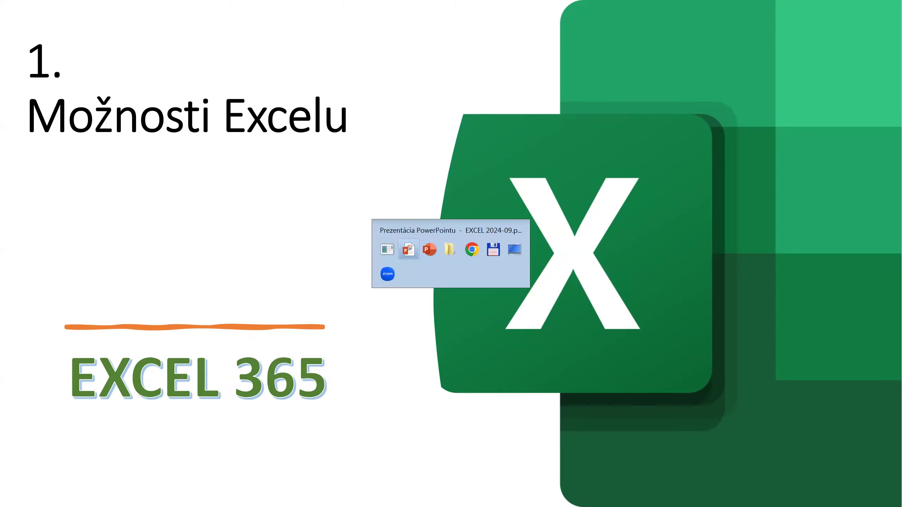
key(alt+Tab)
key(alt+Tab)
key(alt+Tab)
key(alt+Tab)
key(Return)
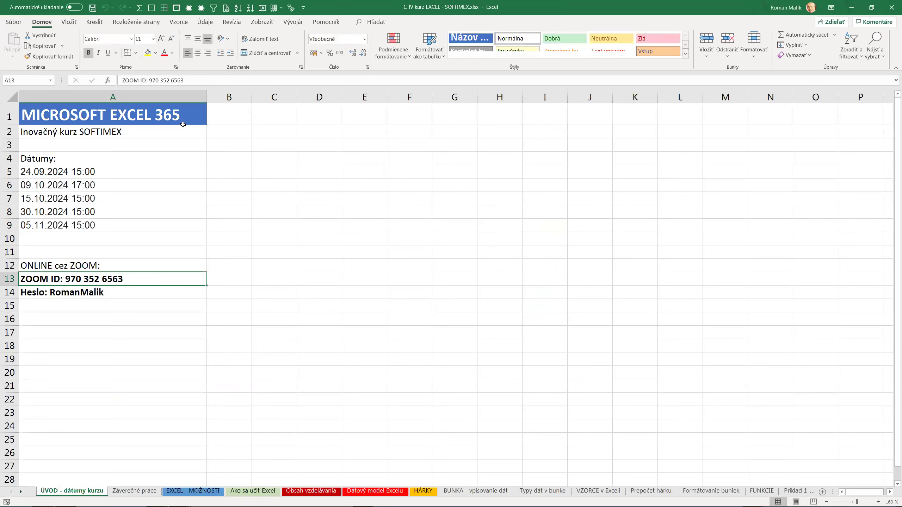
Step: Move to the next sheet, EXCEL - MOŽNOSTI, which lists Excel 365 capabilities
key(Up)
key(Up)
key(Up)
key(Up)
key(Up)
key(Up)
key(ctrl+Page_Down)
key(ctrl+Page_Down)
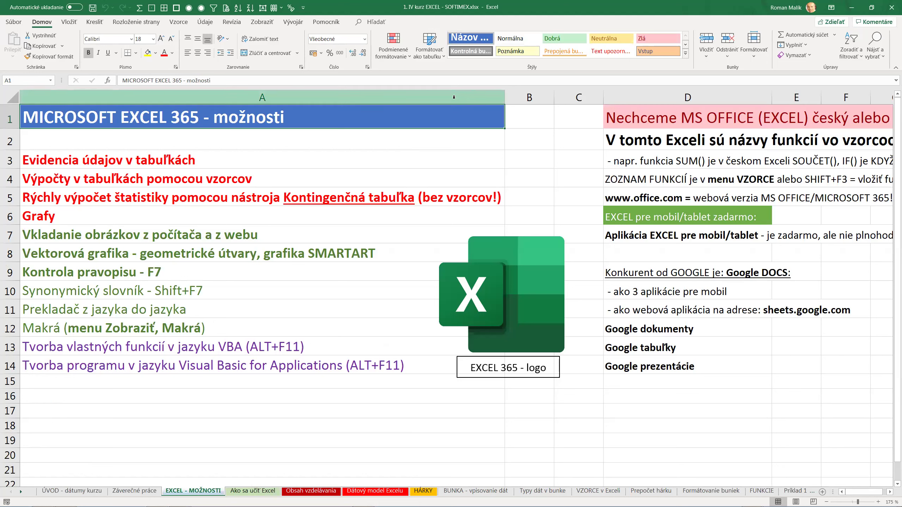
Step: Show the Zobraziť tab, collapse the ribbon, then pin it open again from Domov
click(262, 23)
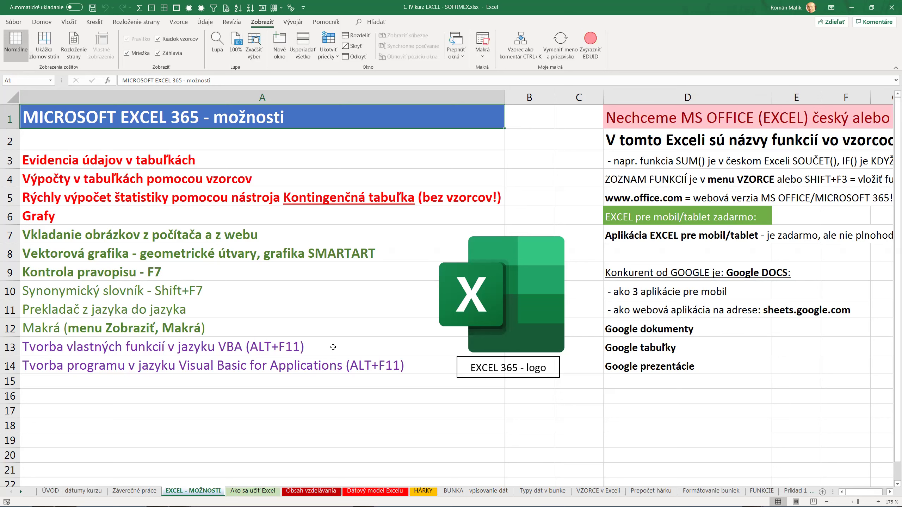
click(896, 69)
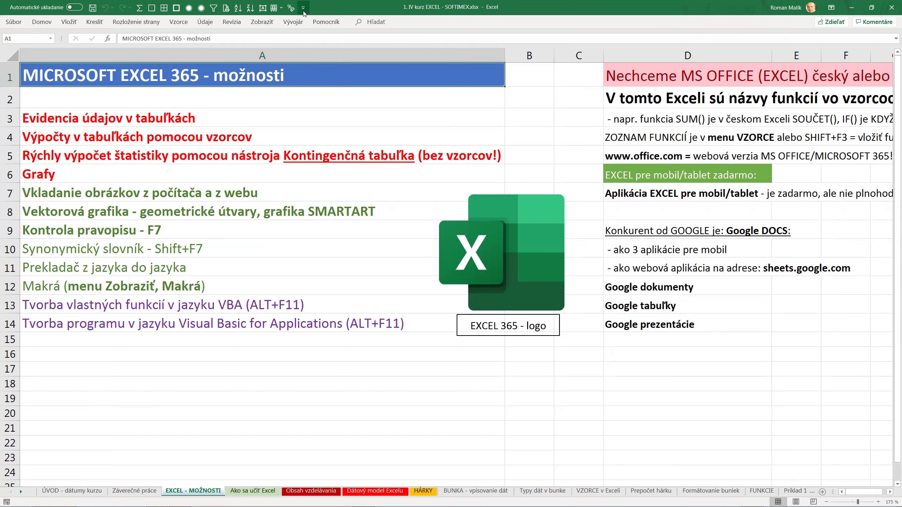
click(42, 22)
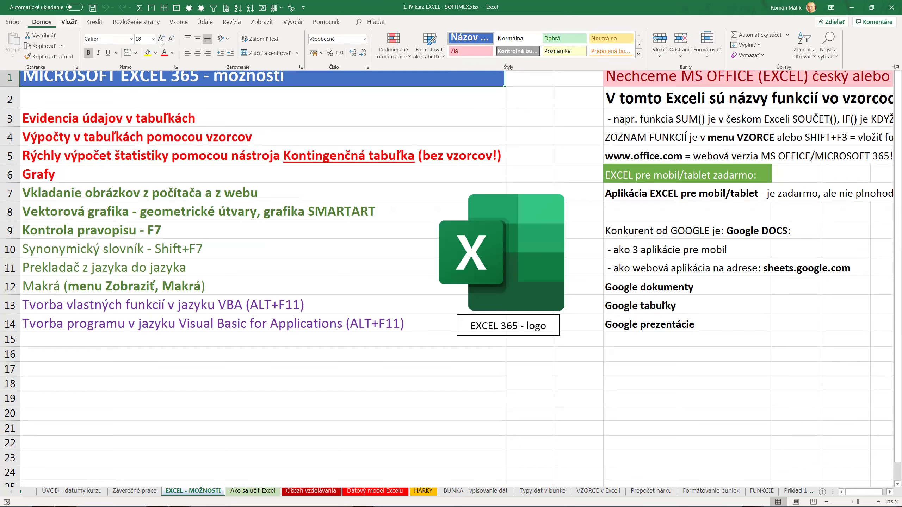
click(893, 67)
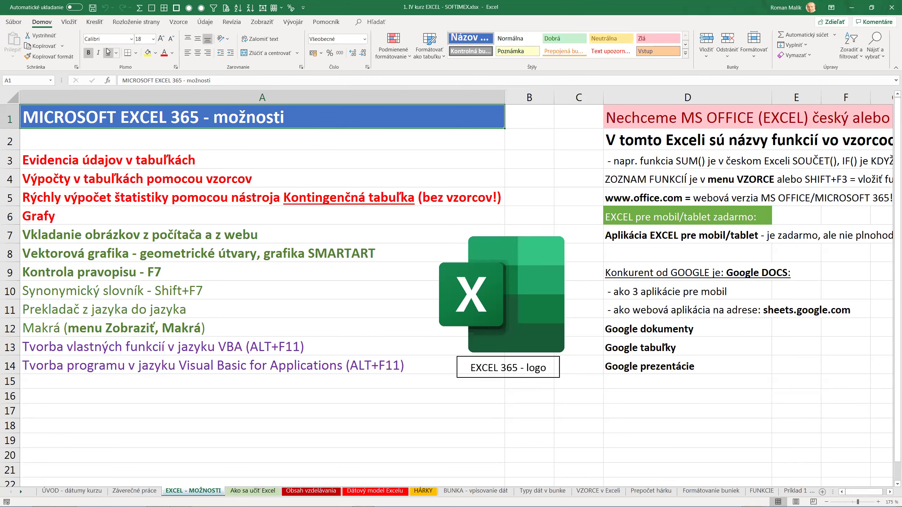
Step: Collapse the ribbon again with Ctrl+F1 and select the Evidencia údajov v tabuľkách line
key(ctrl+F1)
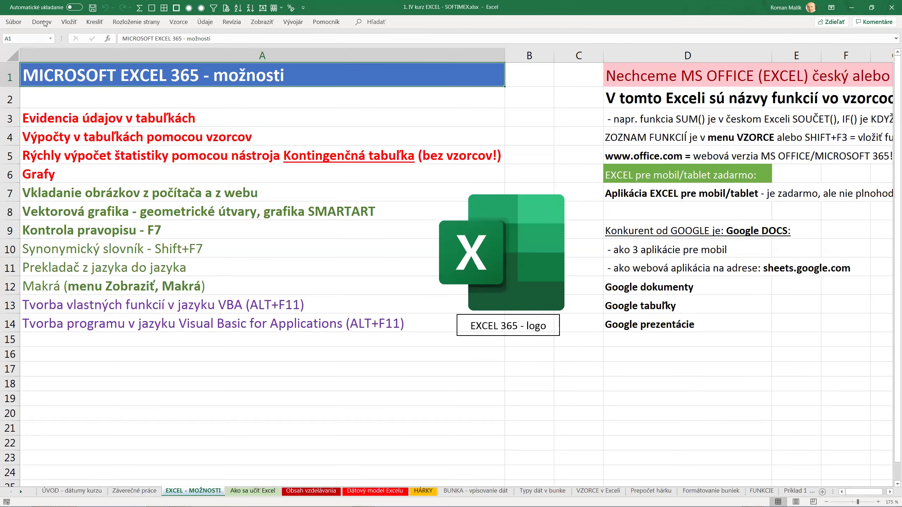
click(44, 24)
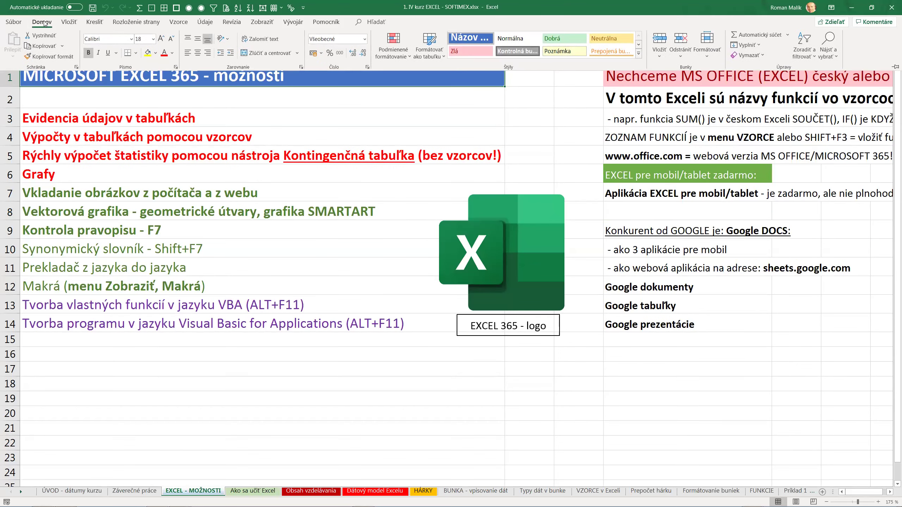
click(893, 68)
click(117, 136)
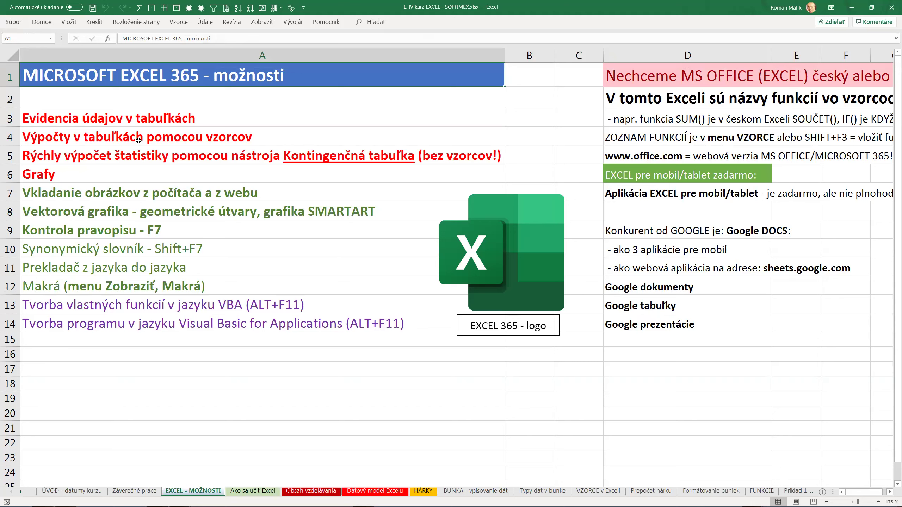
click(85, 118)
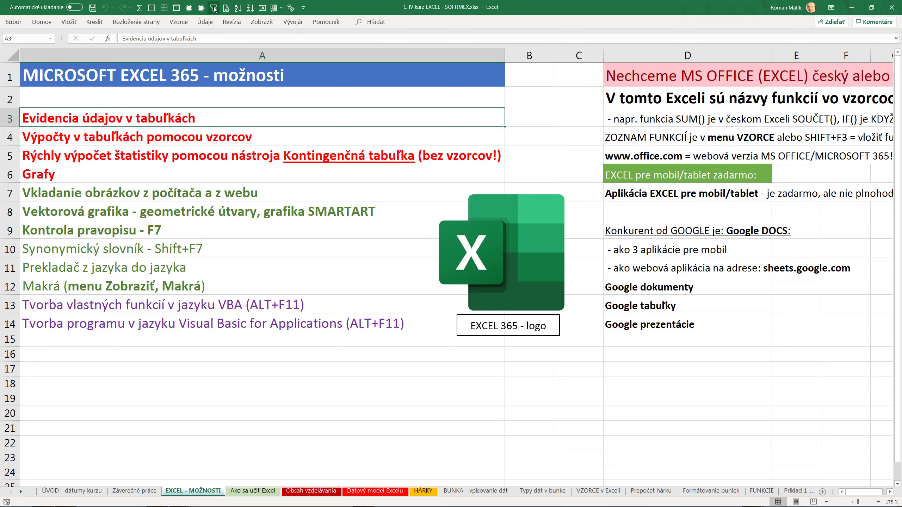
Step: Show the Domov sort and filter options, then open the Súbor backstage start page
click(41, 22)
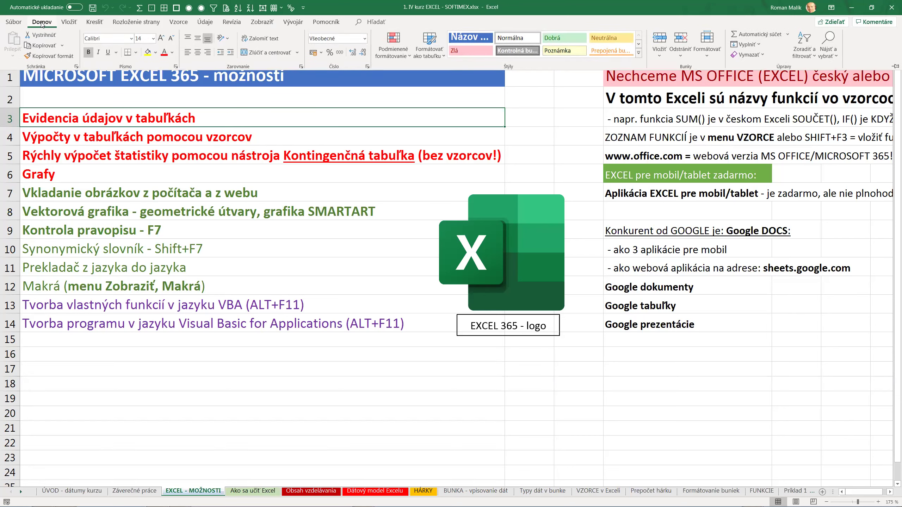
click(805, 57)
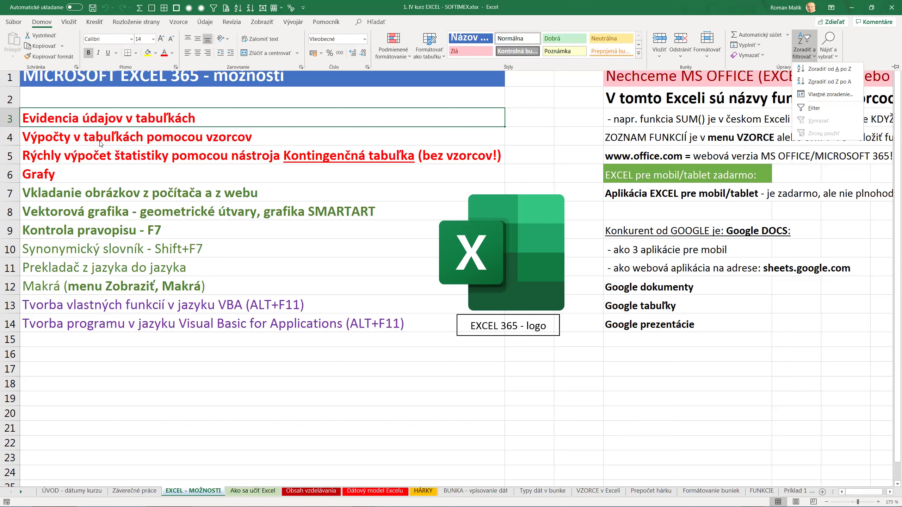
click(13, 22)
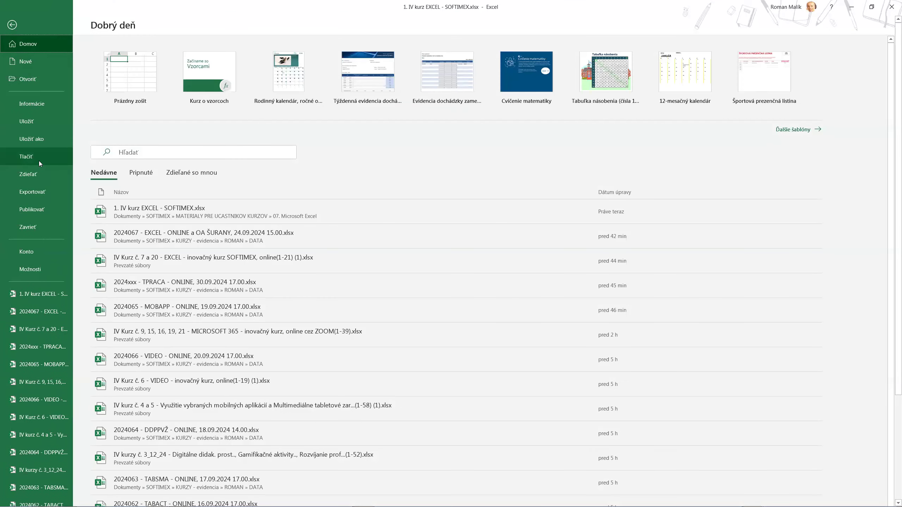
Step: Preview the capabilities sheet's 3 print pages, then return to the worksheet
click(36, 157)
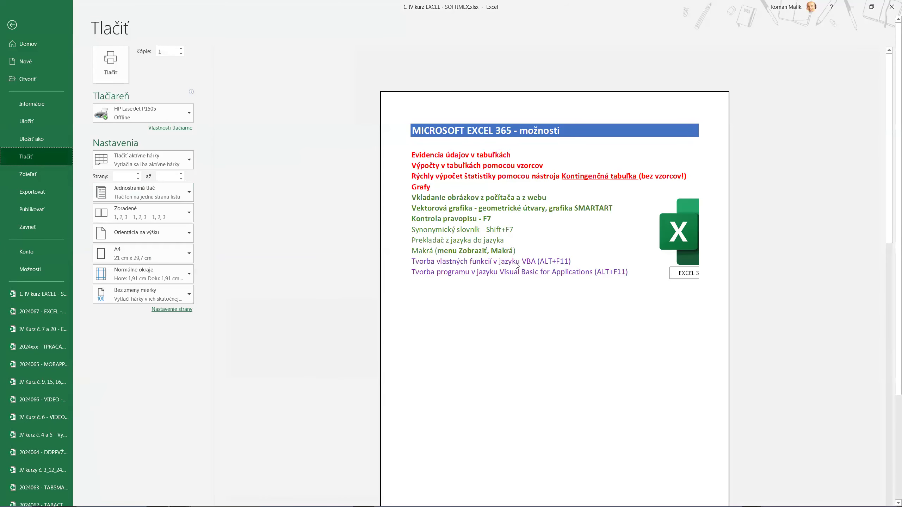
drag(890, 246, 890, 491)
scroll(890, 455, down, 5)
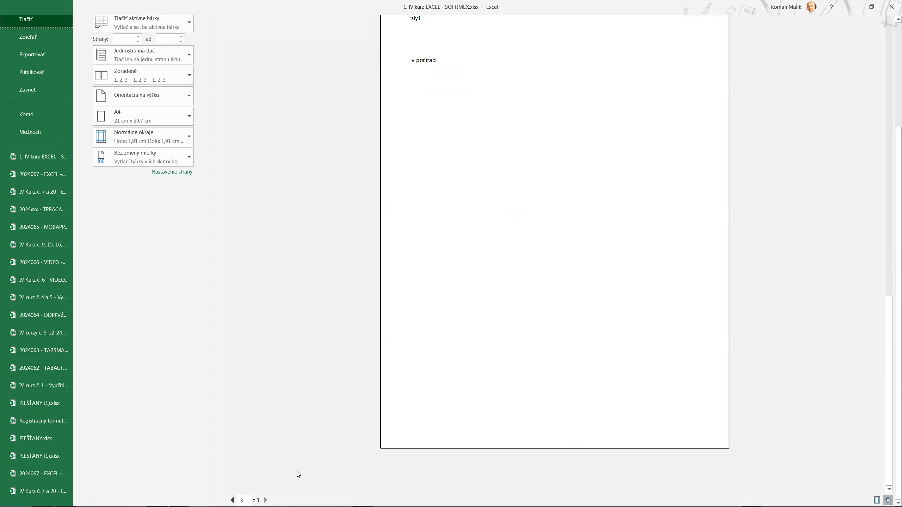
scroll(325, 358, up, 5)
scroll(263, 258, up, 3)
key(Escape)
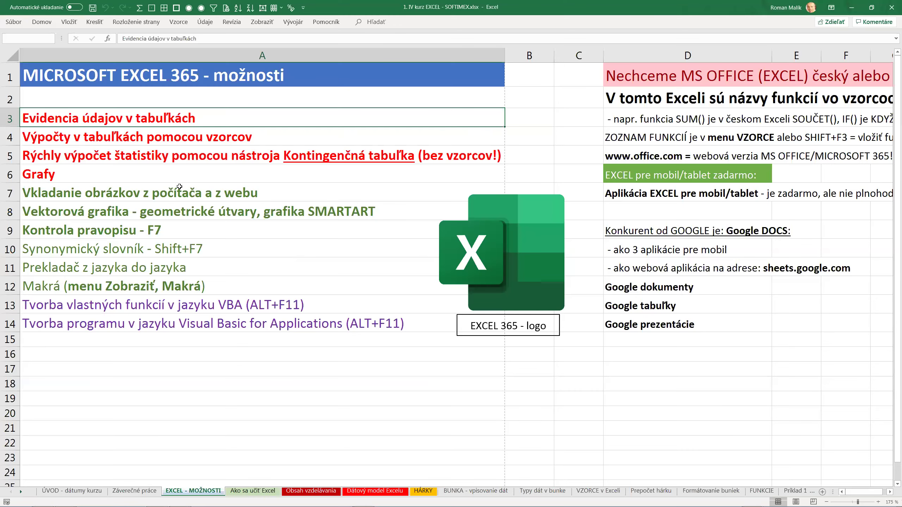
click(60, 135)
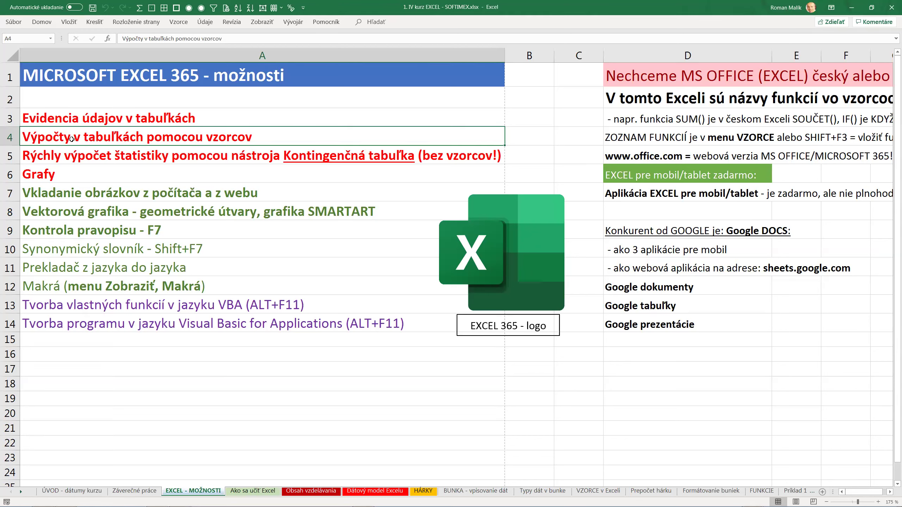
click(74, 372)
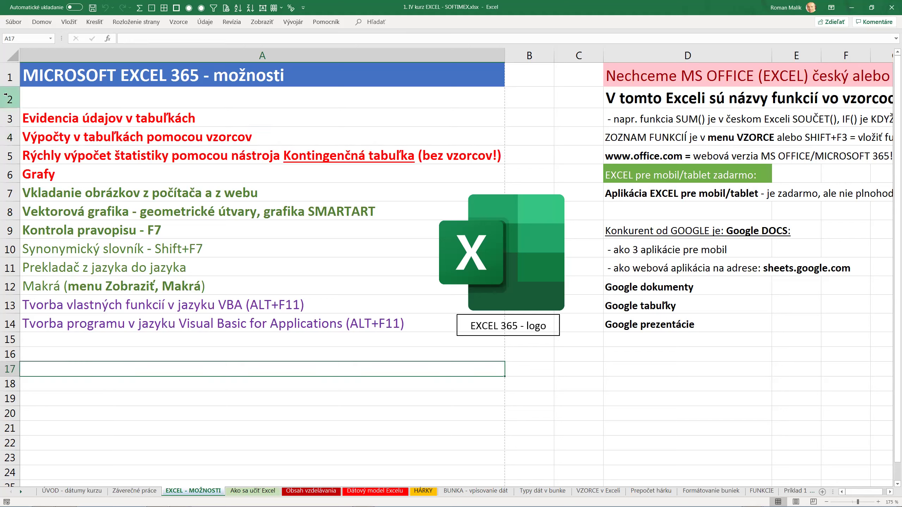
text(=)
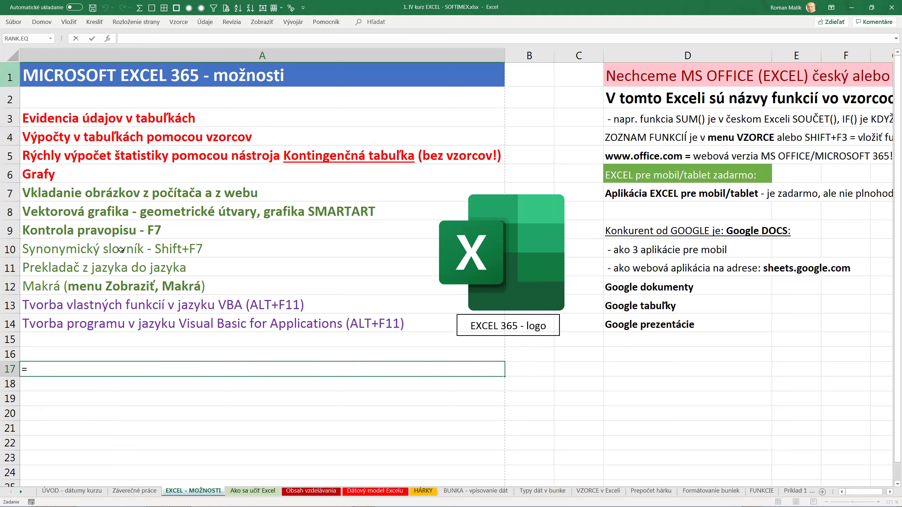
click(97, 388)
text(+)
click(92, 398)
key(Return)
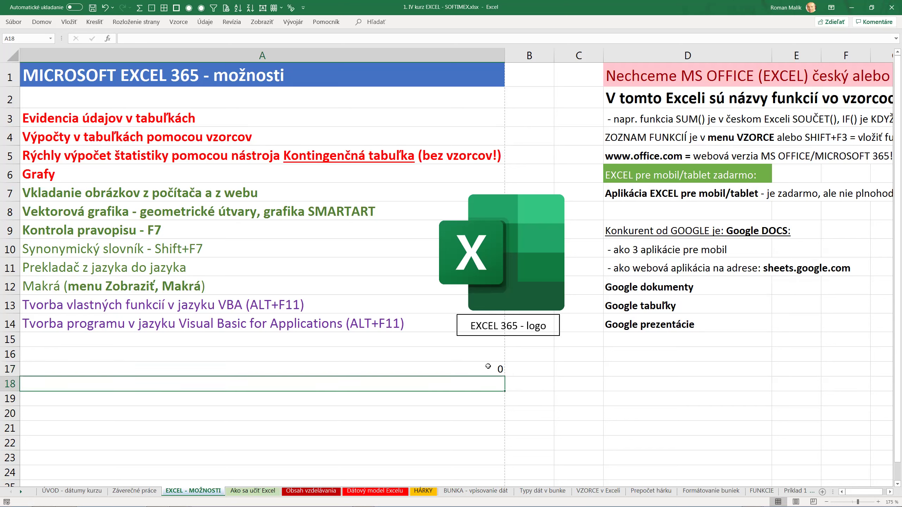
text(1532838)
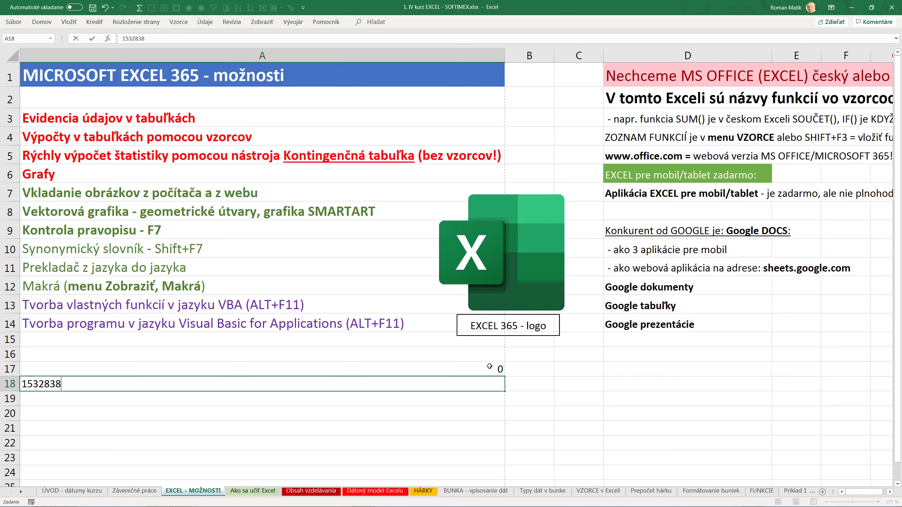
key(Return)
text(54651651)
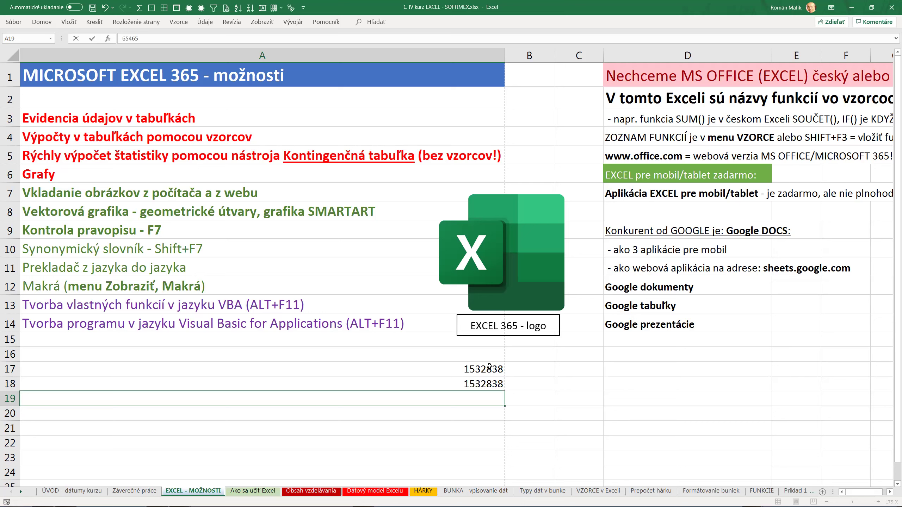
key(Return)
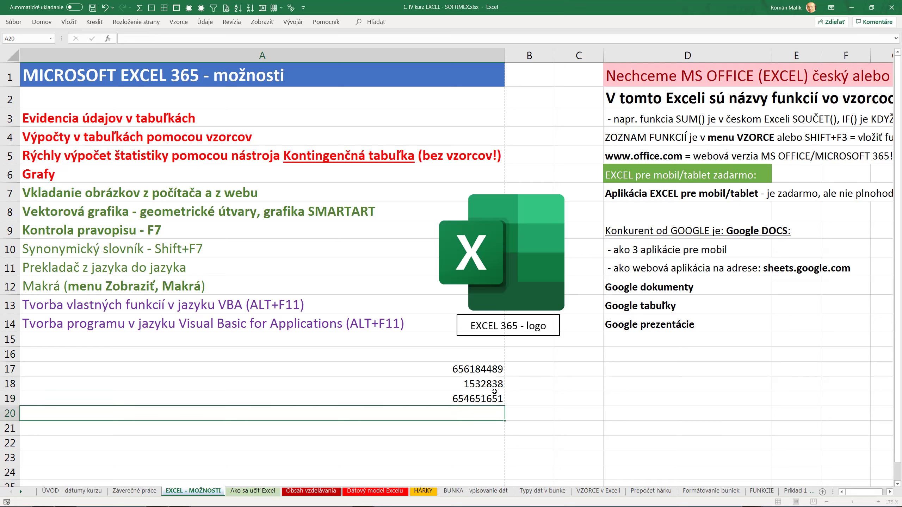
click(477, 370)
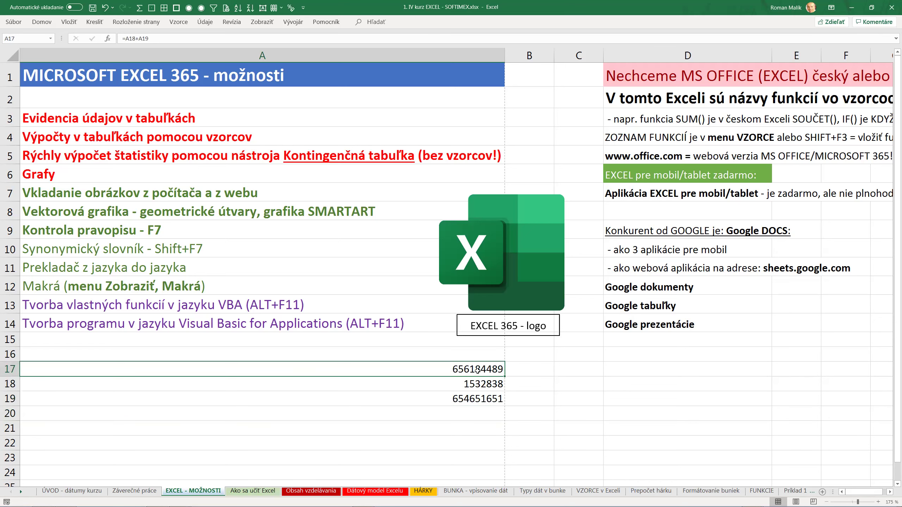
double_click(477, 371)
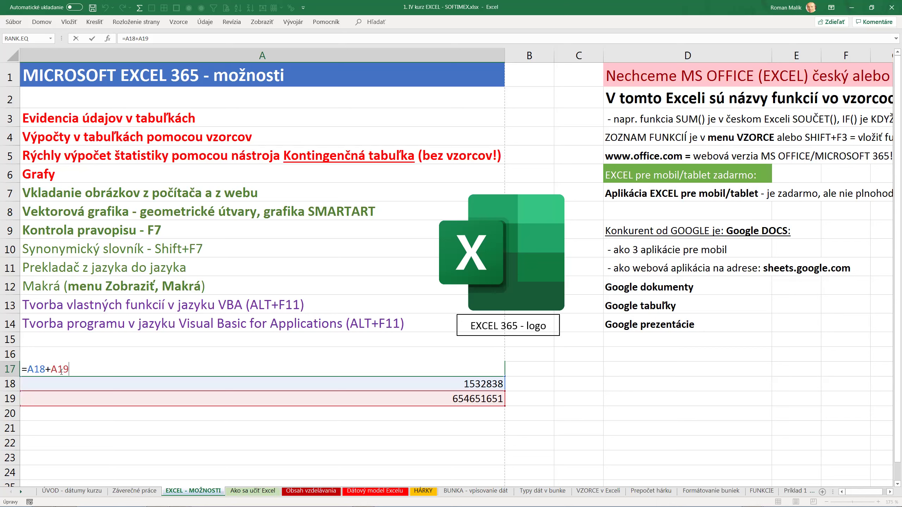
key(ctrl+Return)
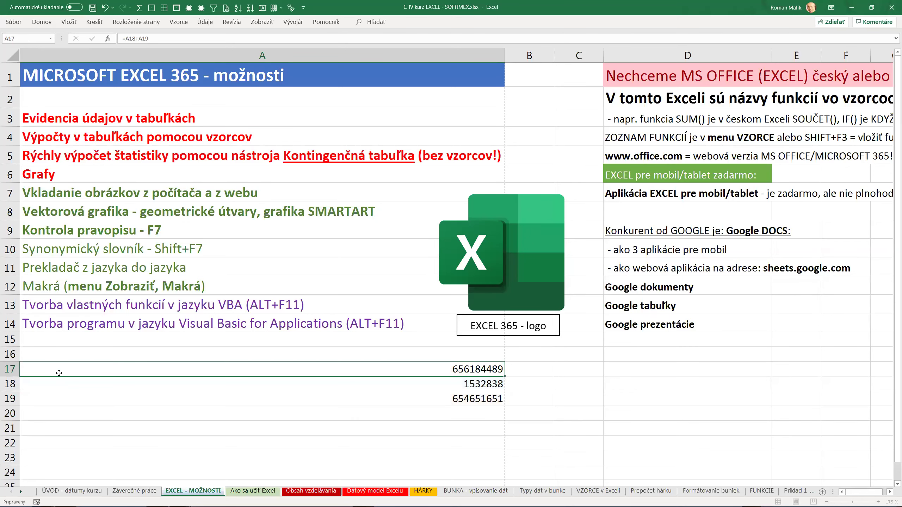
drag(332, 373, 337, 400)
key(Delete)
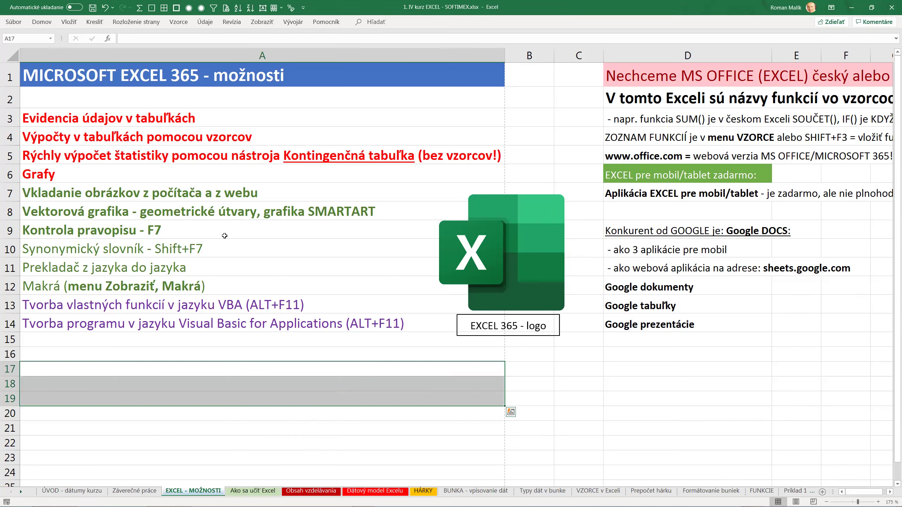
click(93, 134)
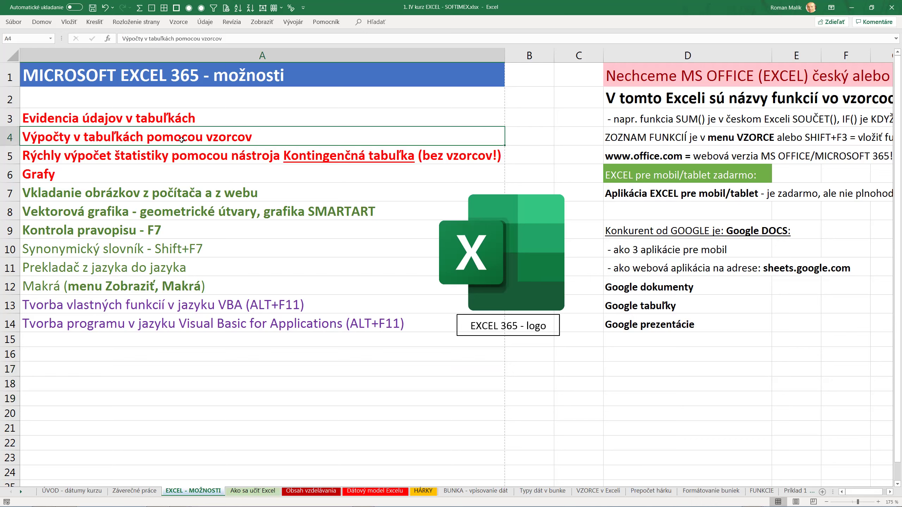
click(64, 158)
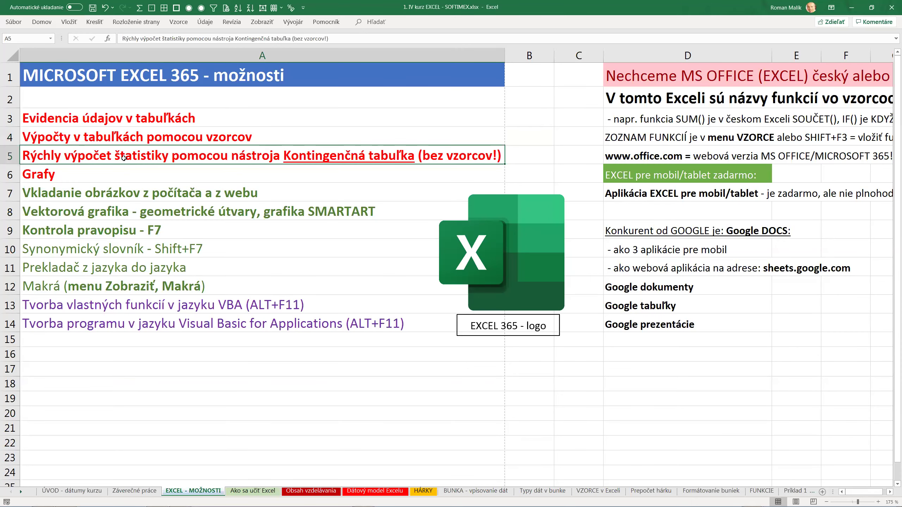
click(184, 384)
text(=)
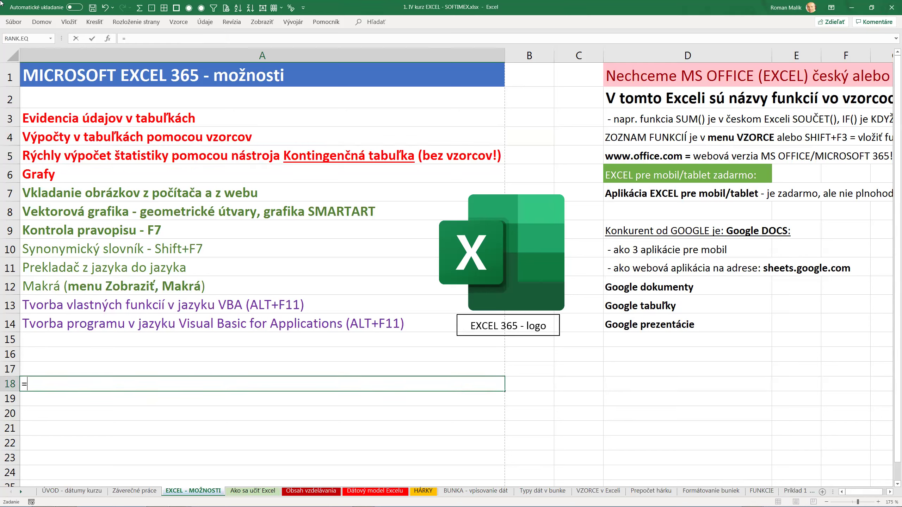
text(sum)
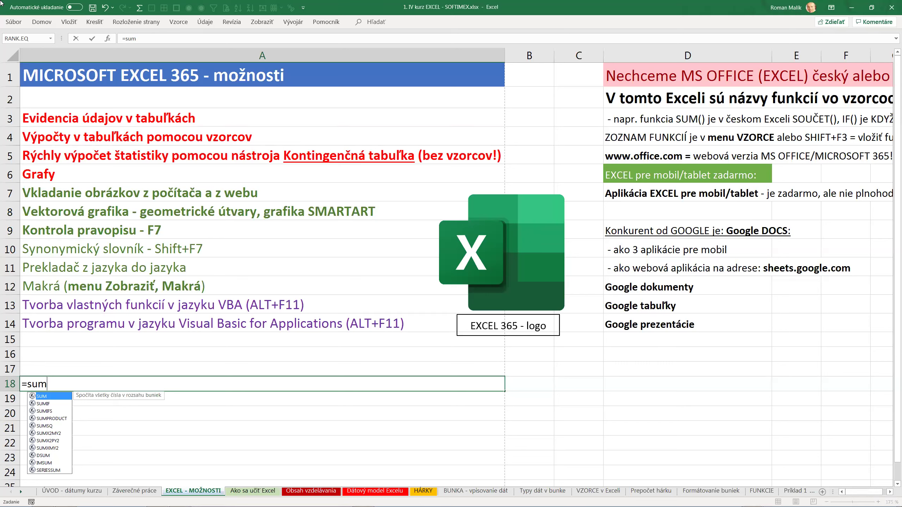
key(Escape)
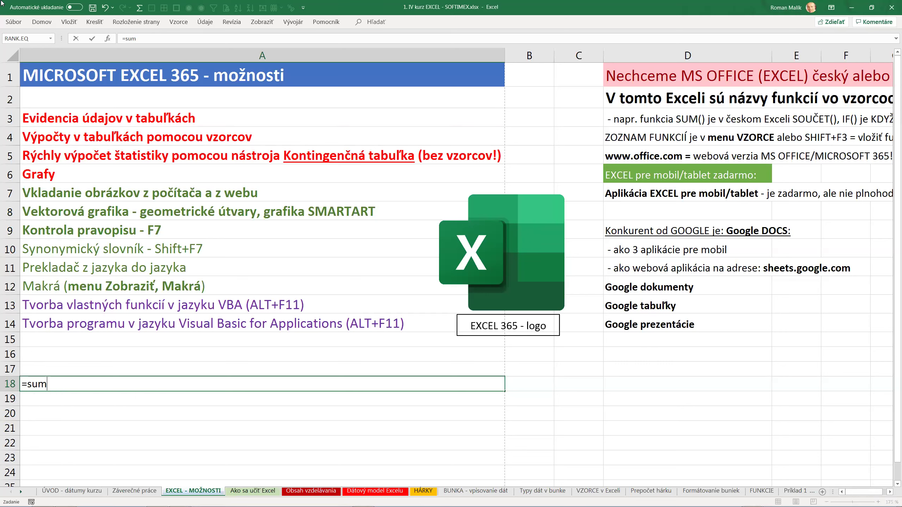
key(Escape)
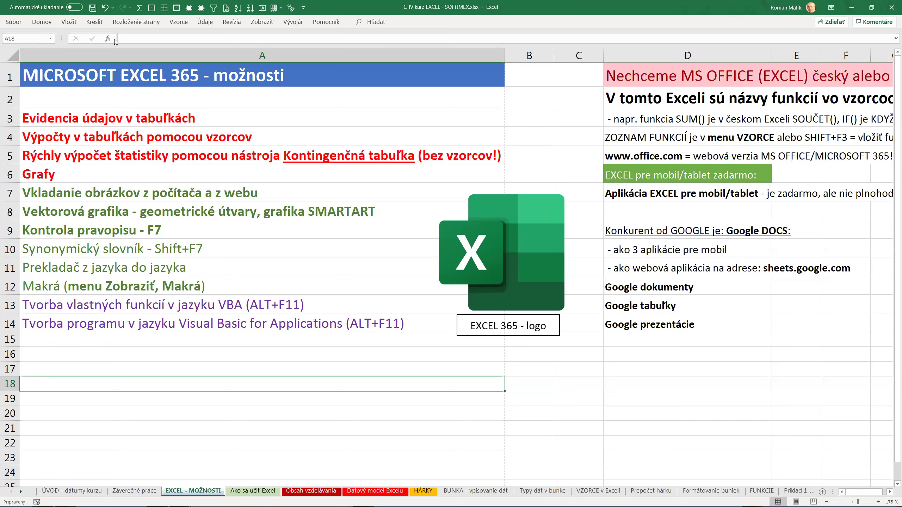
click(163, 158)
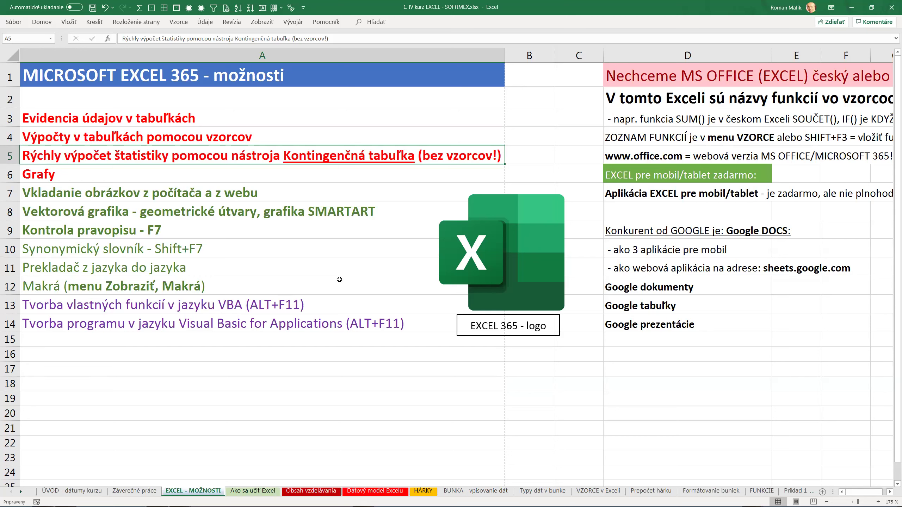
click(337, 379)
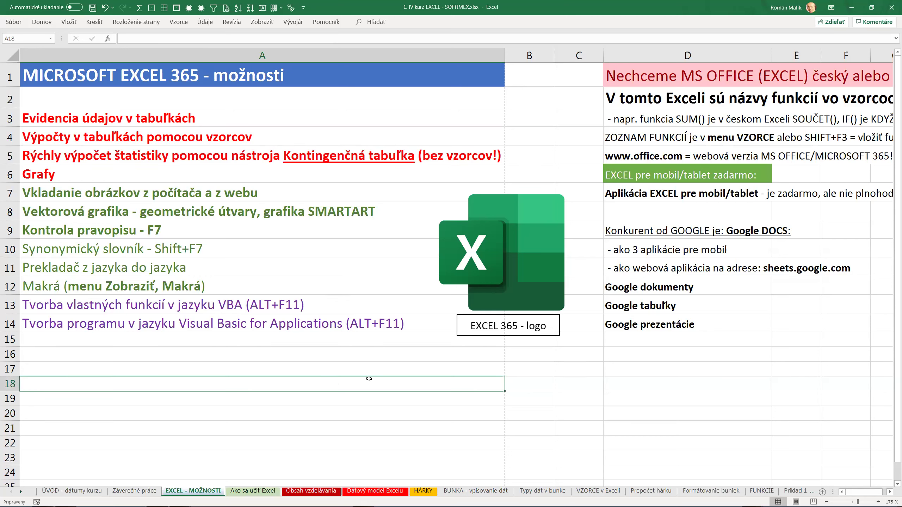
click(347, 155)
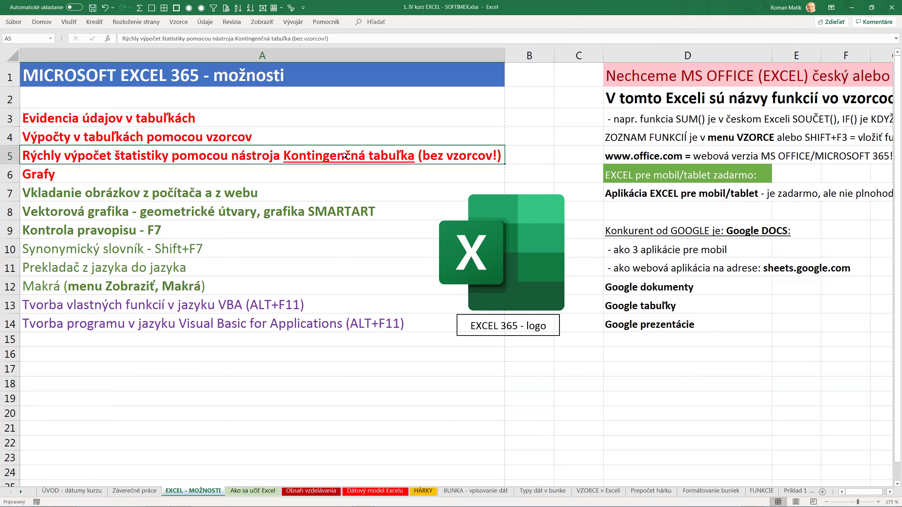
click(68, 23)
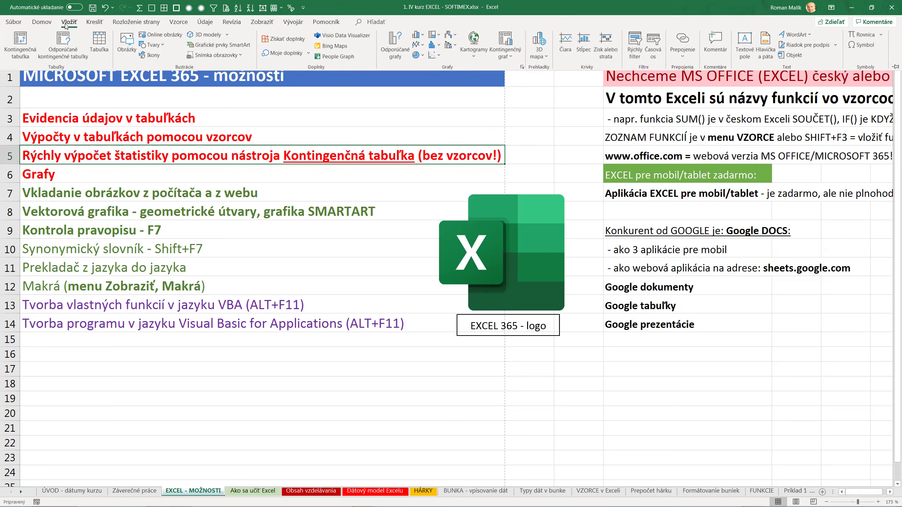
click(25, 49)
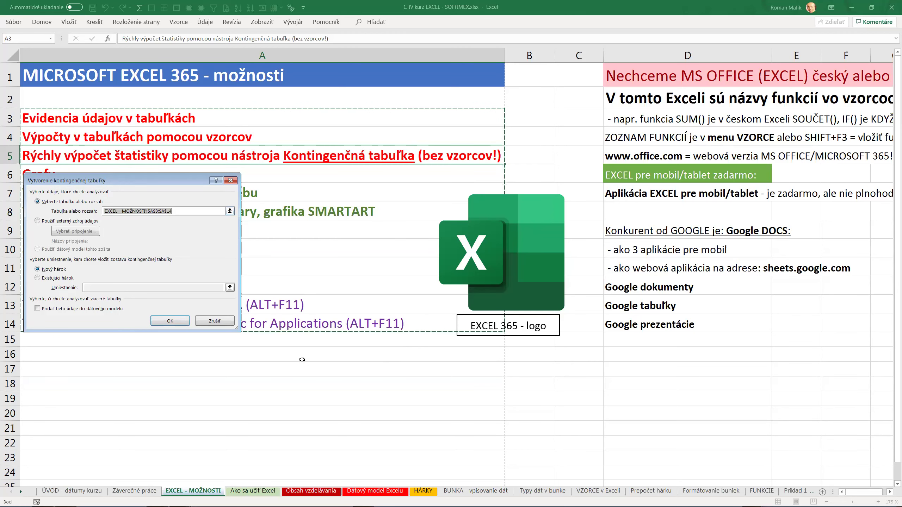
drag(298, 357, 417, 440)
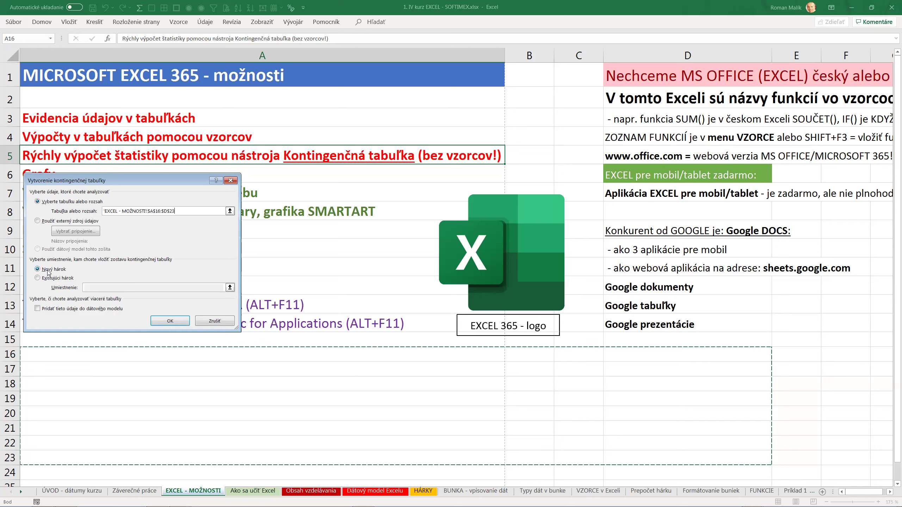
click(206, 321)
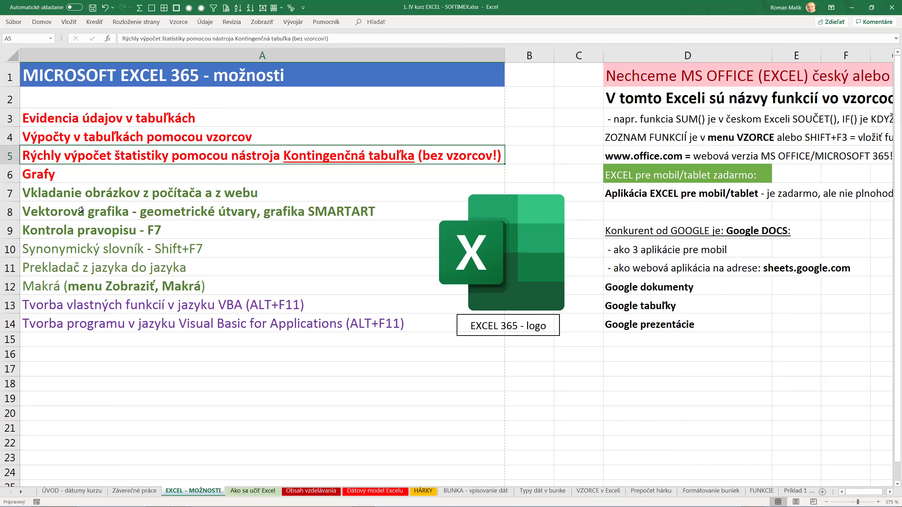
click(41, 177)
Step: Highlight the red lines A3–A6 and green lines A7–A12, ending on the Vložiť tab
drag(49, 119, 53, 170)
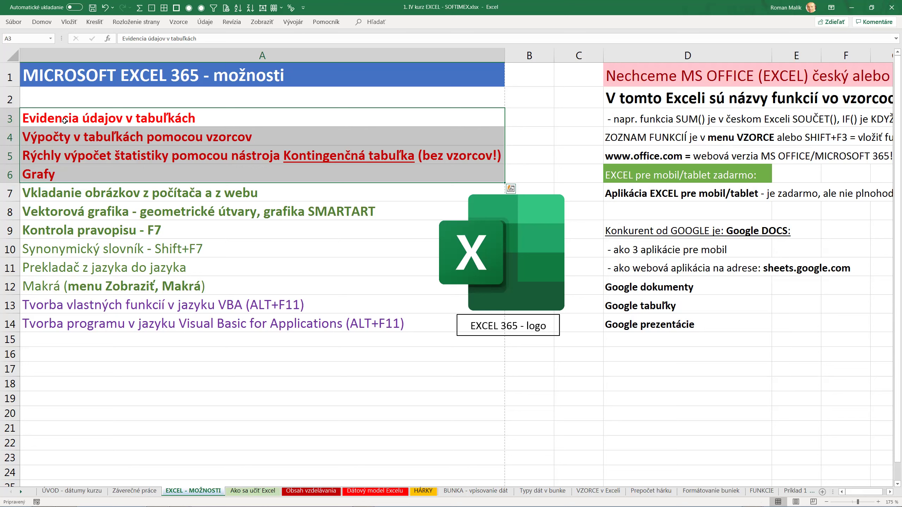
click(92, 138)
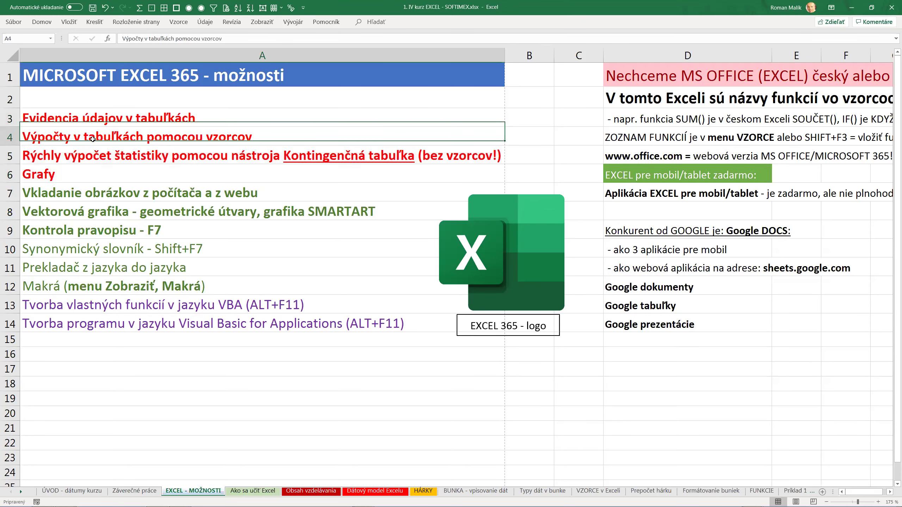
click(94, 159)
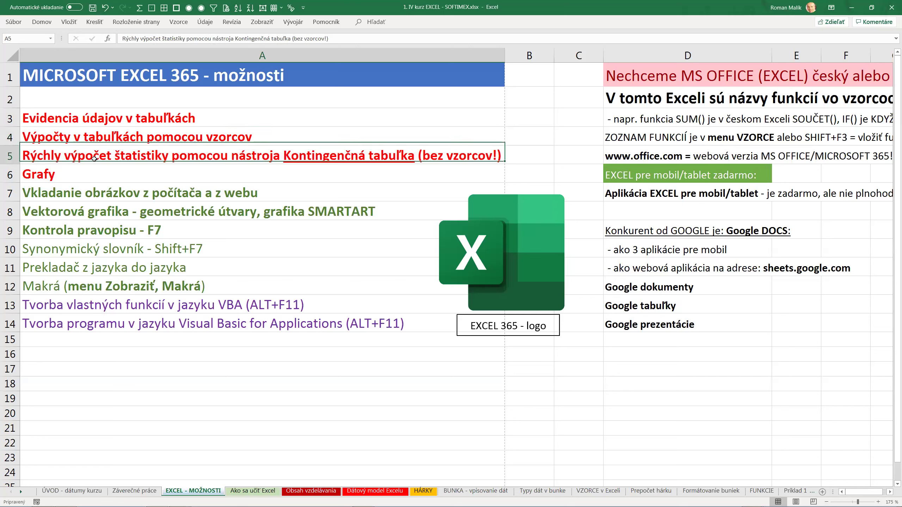
click(66, 174)
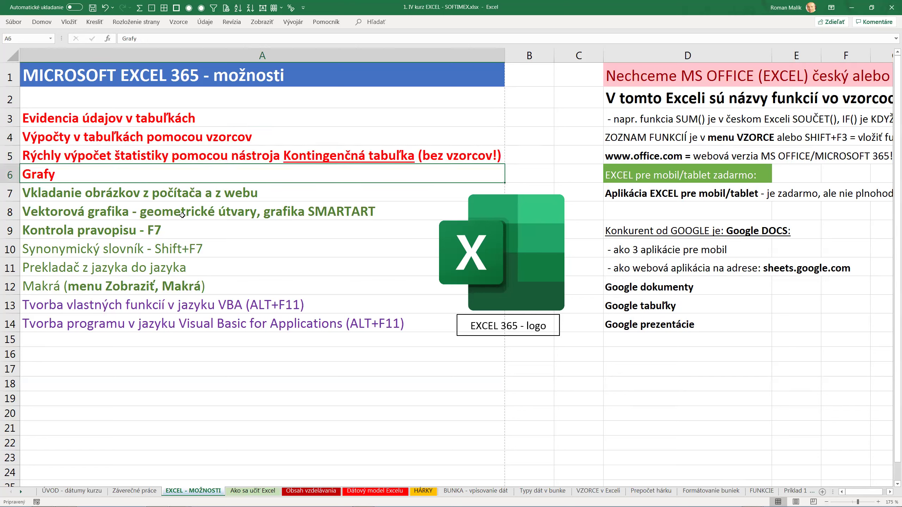
drag(118, 199, 112, 286)
click(90, 193)
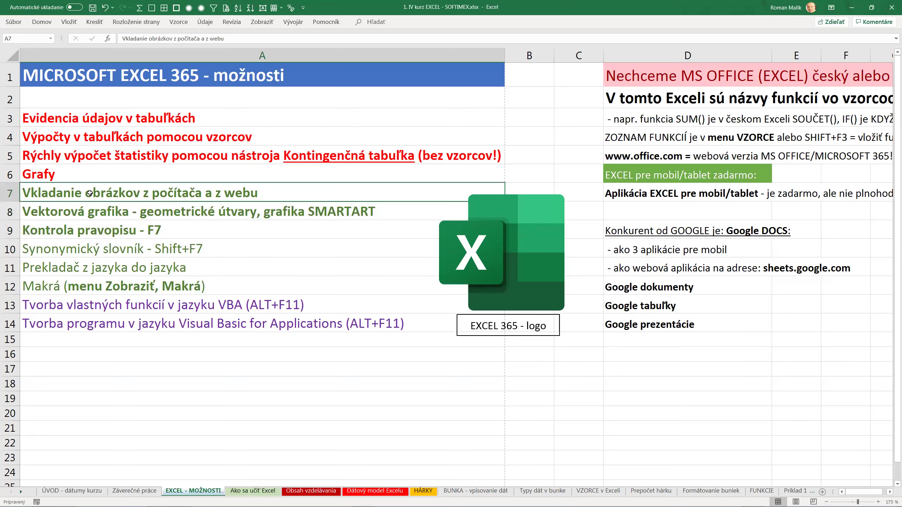
click(70, 23)
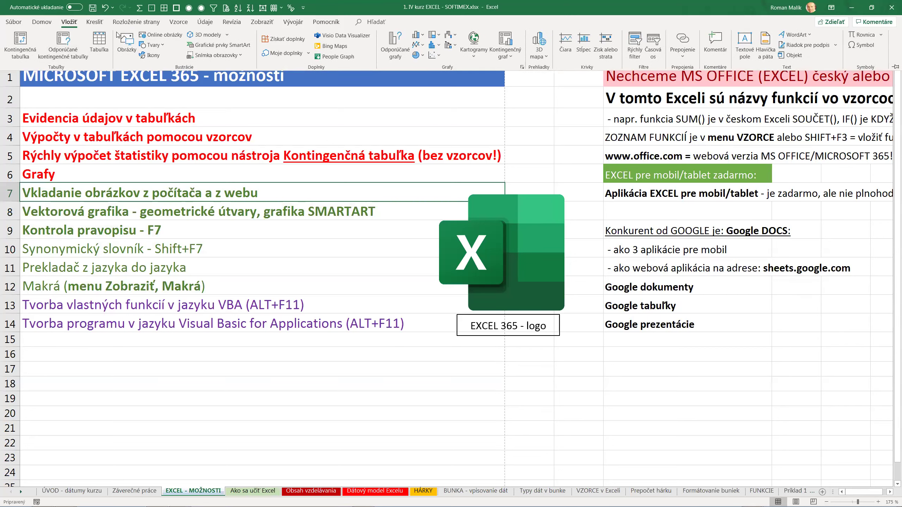
Step: Browse the Online obrázky categories and search Bing for 'jeseň' pictures
click(157, 36)
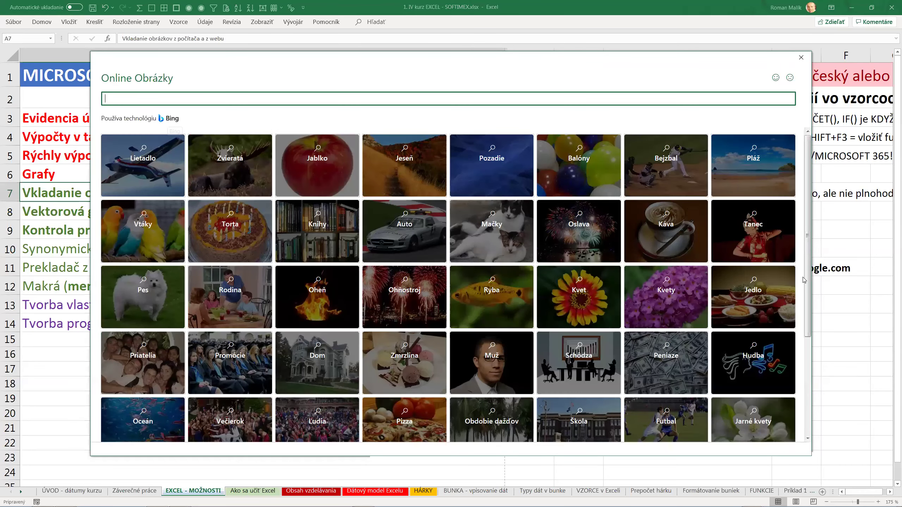
drag(811, 282, 809, 435)
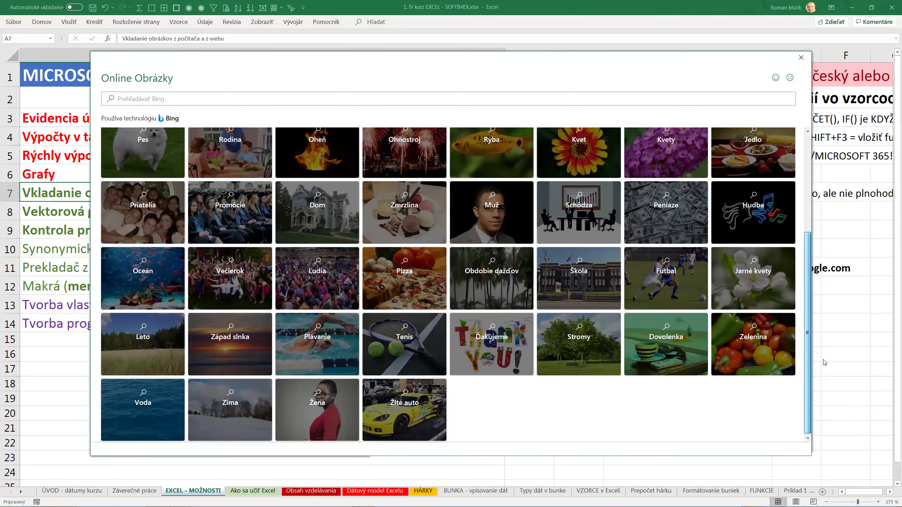
scroll(781, 213, up, 4)
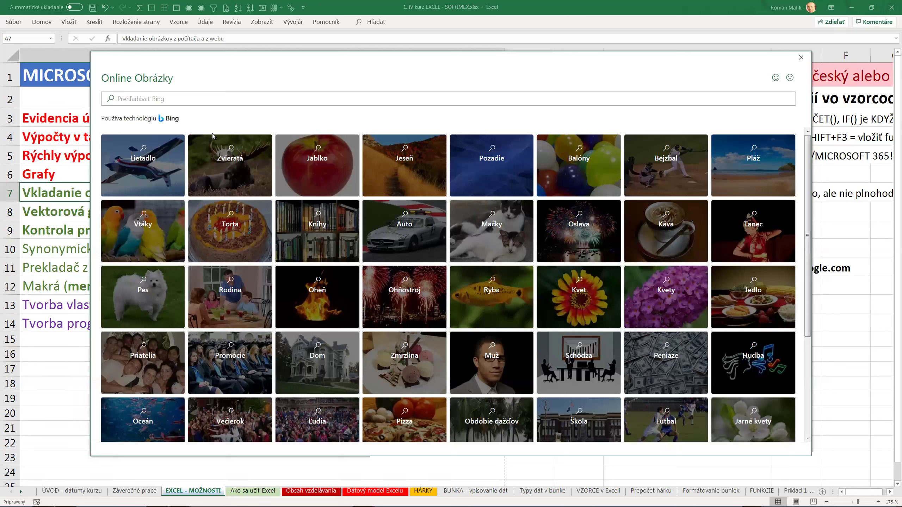
click(156, 101)
text(jeseň)
key(Return)
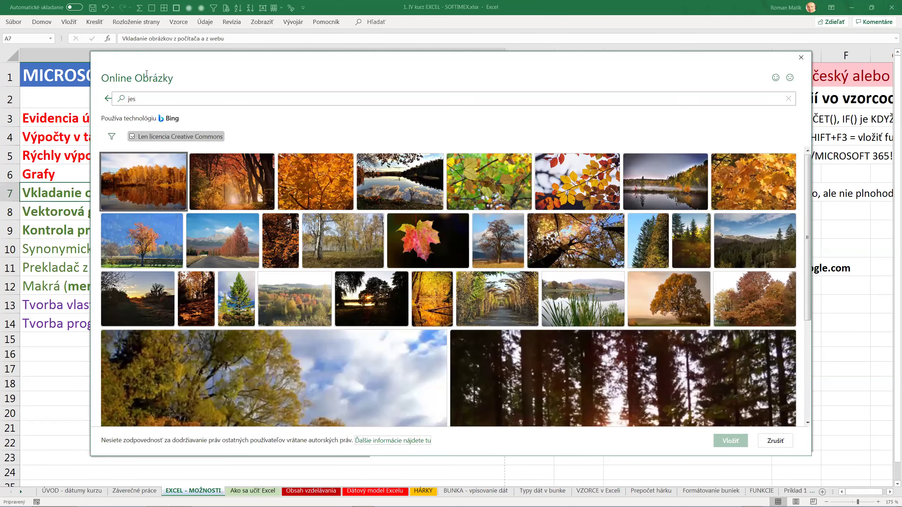
Step: Replace the picture search term with 'fall' and run the search
click(142, 100)
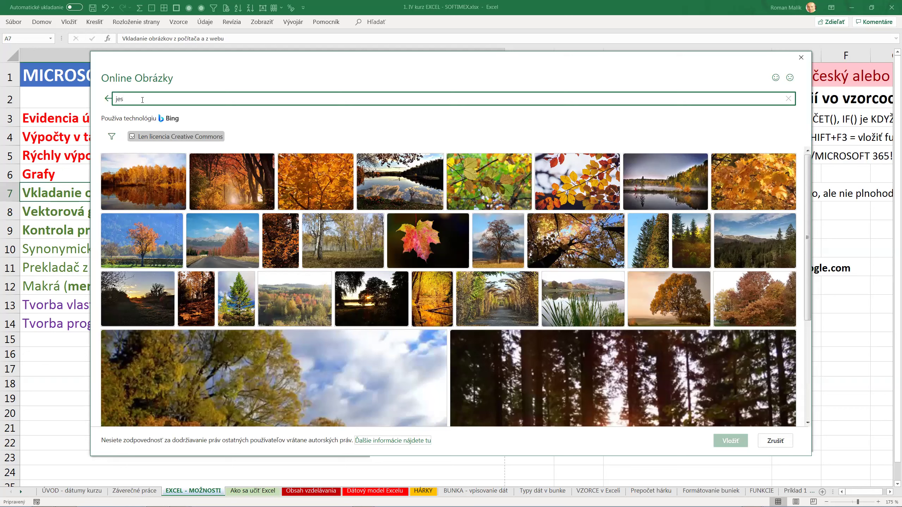
key(BackSpace)
key(BackSpace)
text(fall)
key(Return)
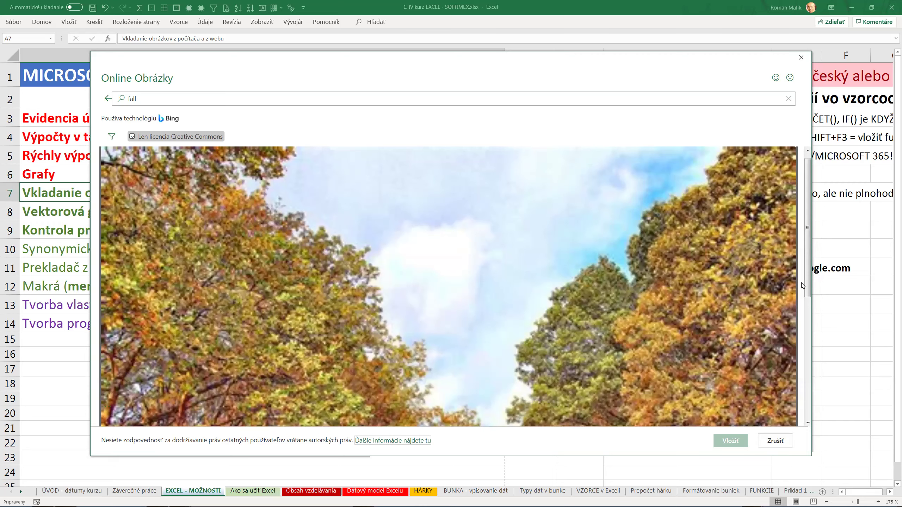
Step: Scroll through the 'fall' results to the autumn tree-lined road photo
drag(809, 280, 809, 420)
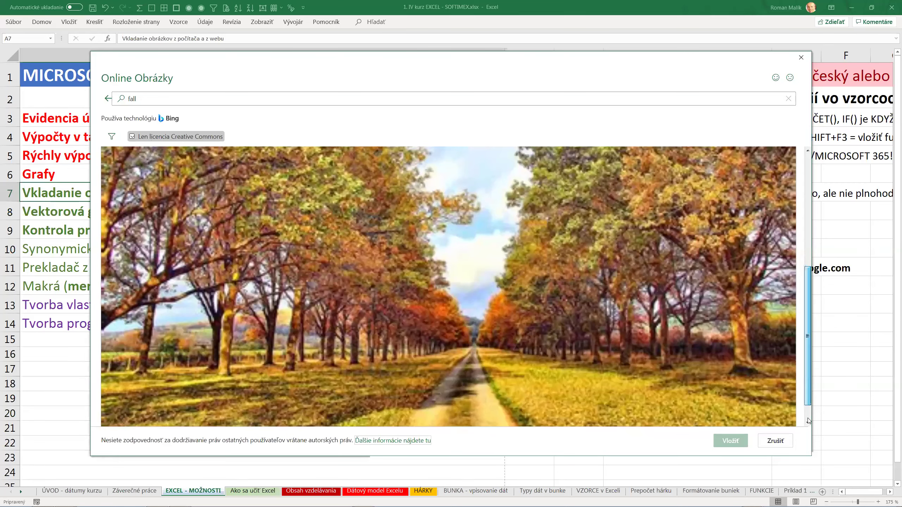
scroll(802, 420, down, 2)
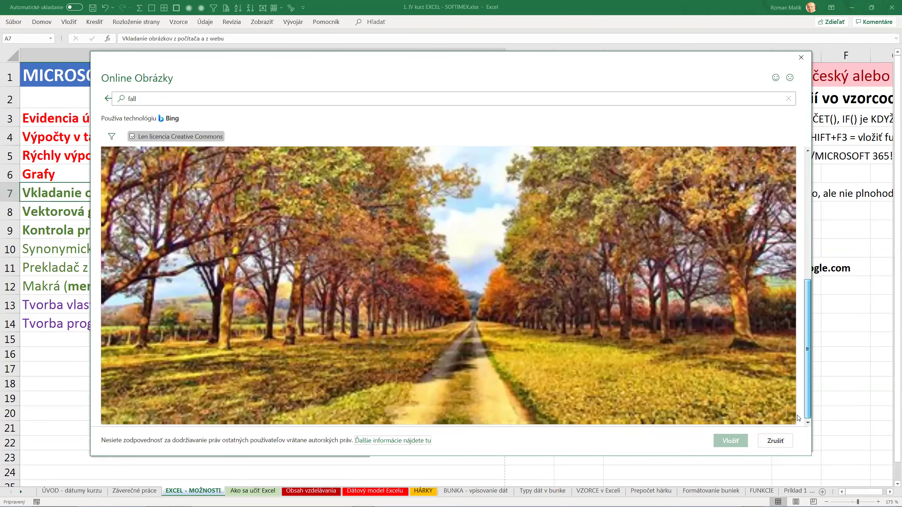
scroll(797, 419, up, 1)
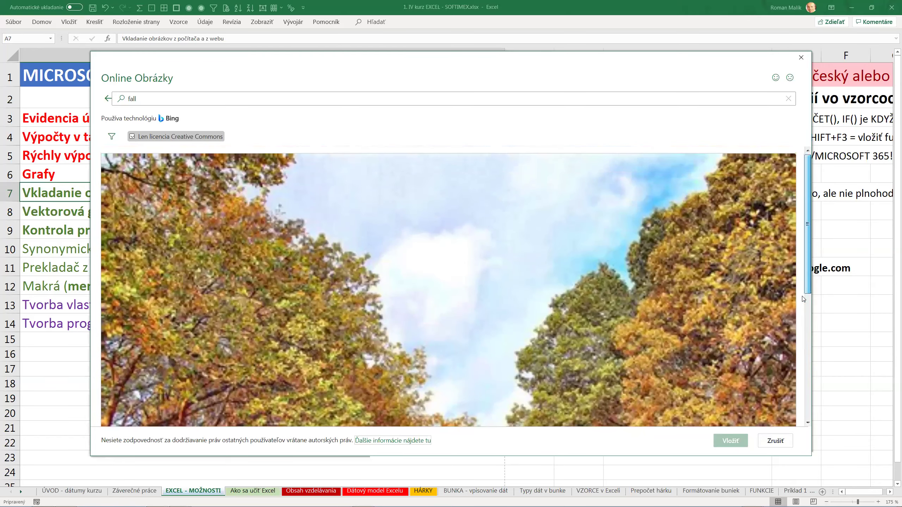
scroll(799, 446, down, 1)
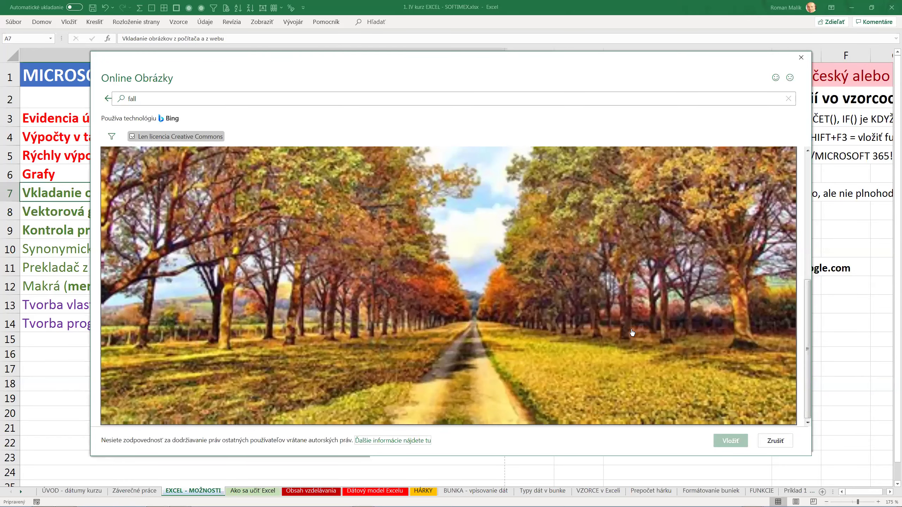
click(149, 99)
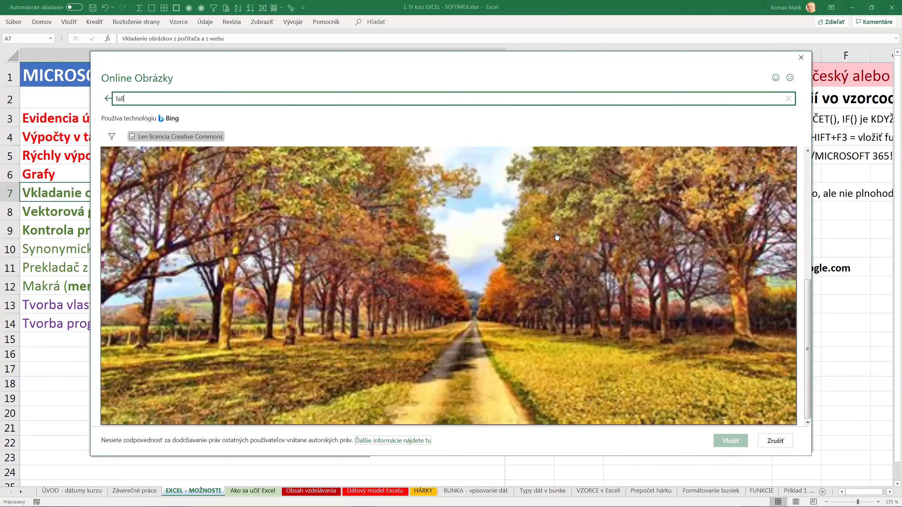
scroll(806, 328, up, 1)
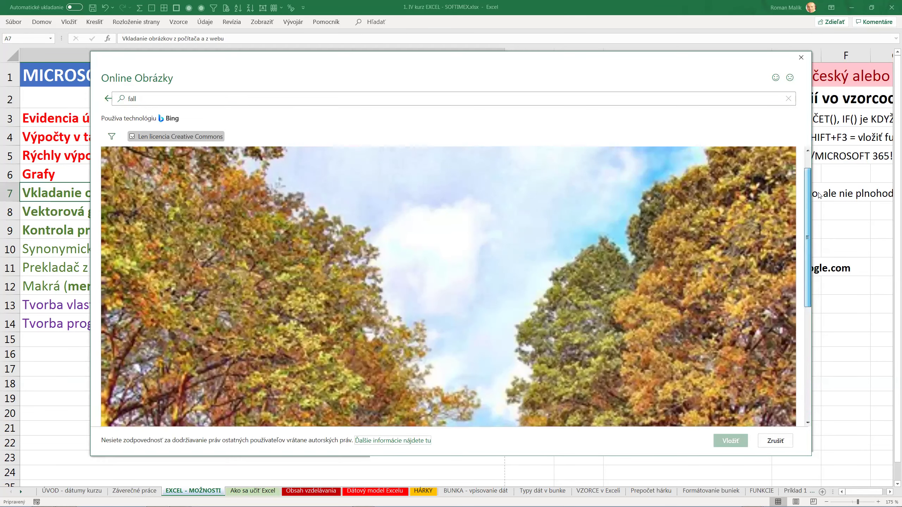
scroll(801, 427, down, 1)
scroll(799, 340, up, 2)
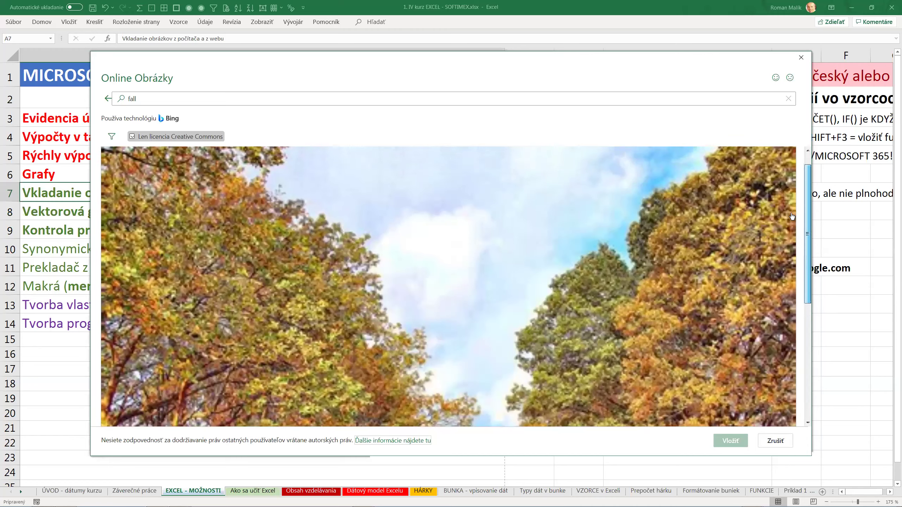
scroll(796, 330, down, 1)
scroll(804, 374, down, 1)
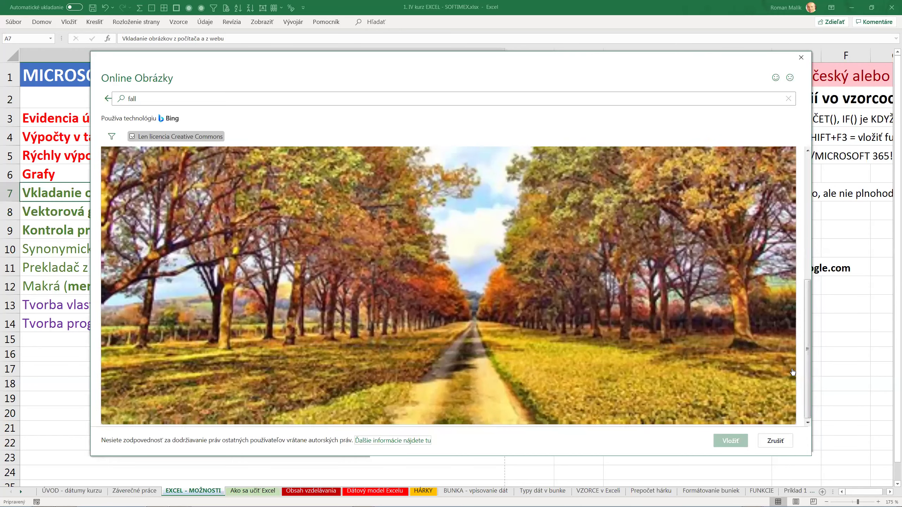
Step: Change the picture search term to 'autumn' and run it
click(163, 99)
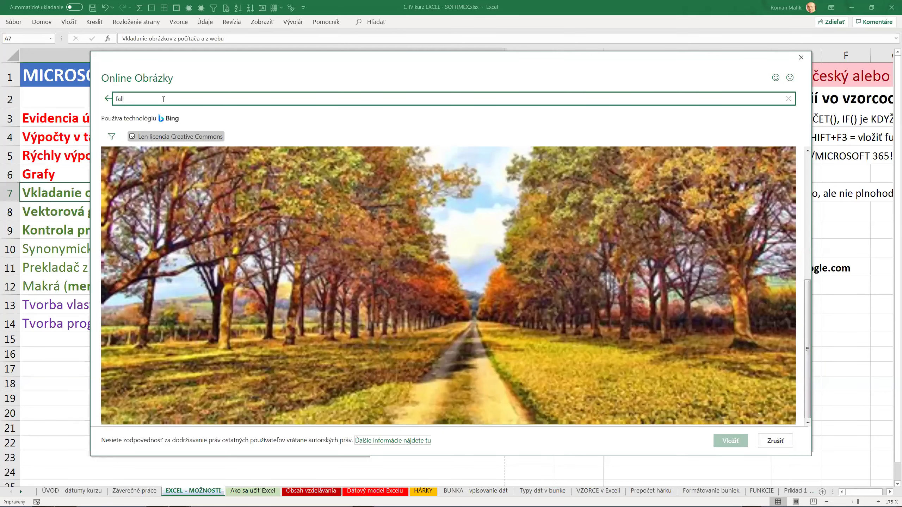
key(BackSpace)
key(BackSpace)
text(tum)
key(Return)
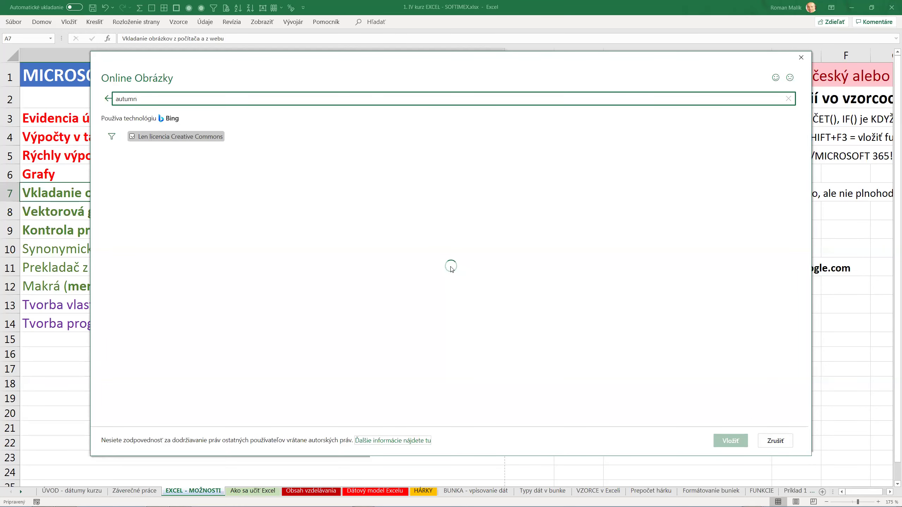
Step: Browse the autumn results, then cancel the dialog with Zrušiť without inserting anything
scroll(456, 270, down, 5)
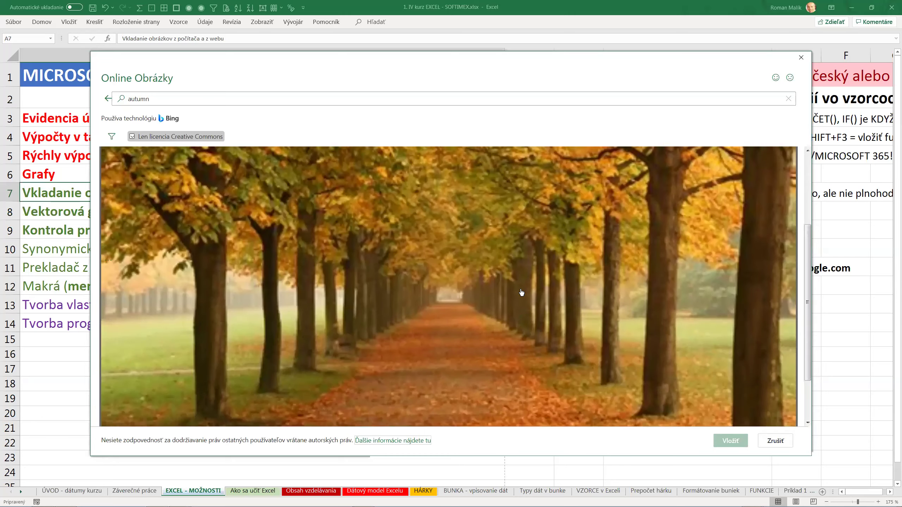
scroll(533, 294, up, 5)
scroll(536, 295, down, 5)
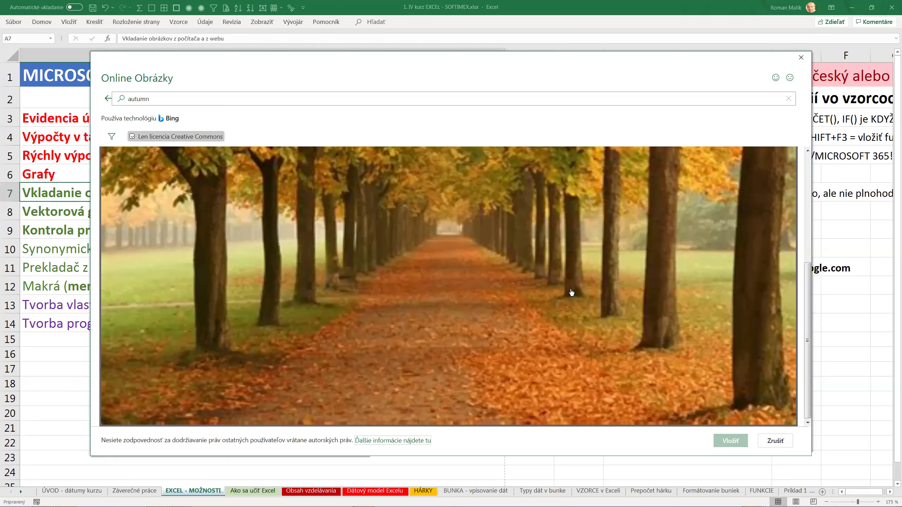
scroll(808, 393, up, 2)
scroll(808, 393, up, 3)
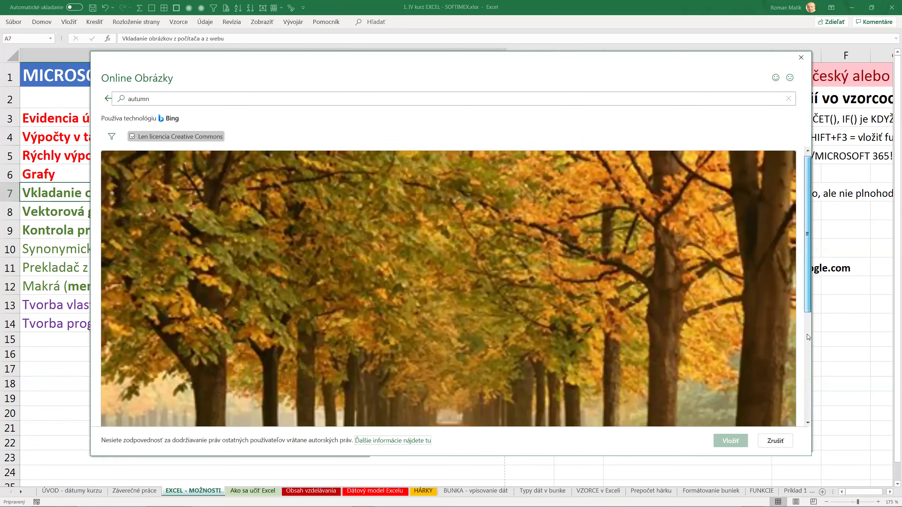
scroll(808, 393, down, 5)
click(775, 440)
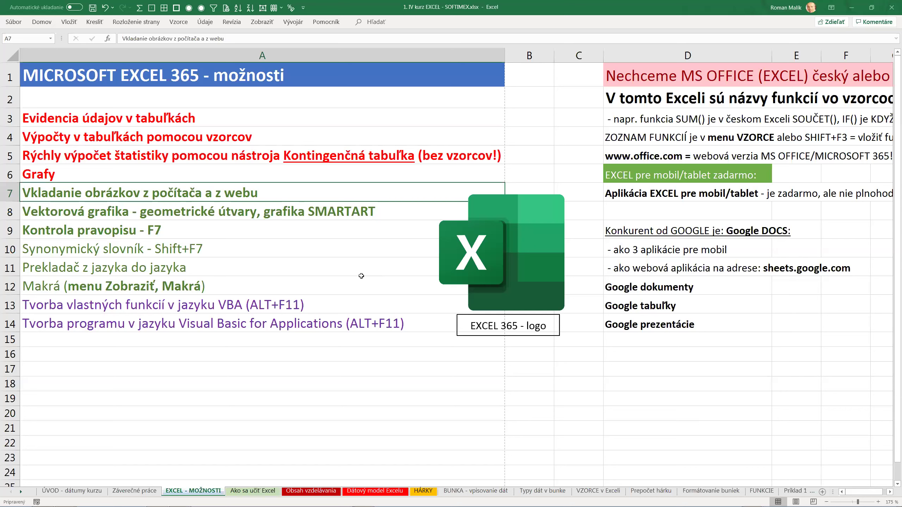
click(130, 211)
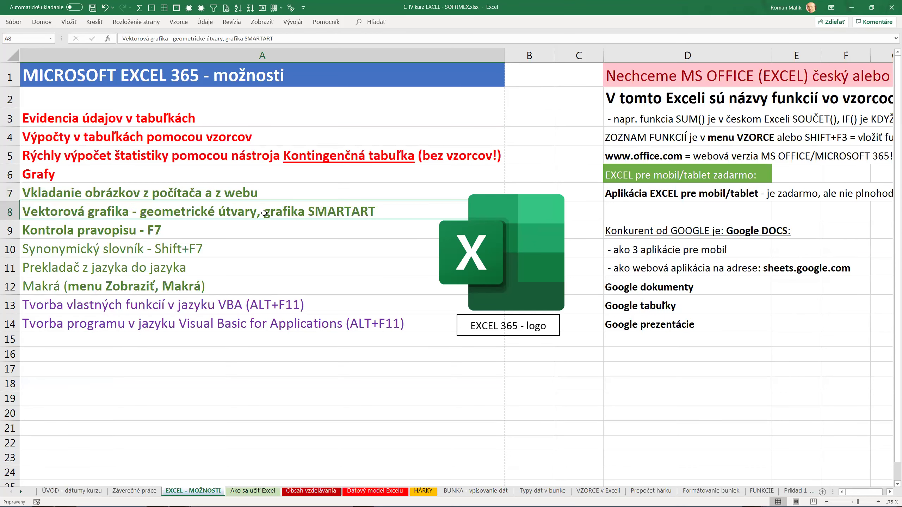
click(69, 22)
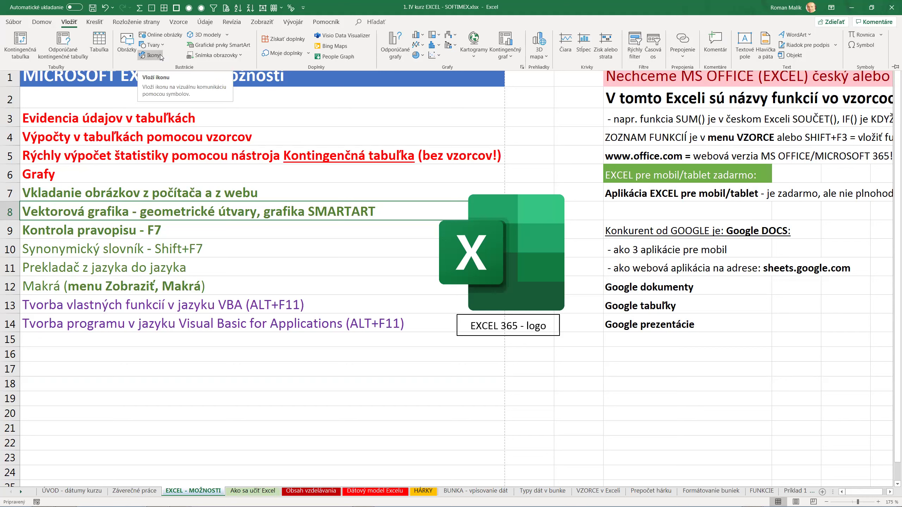
click(233, 46)
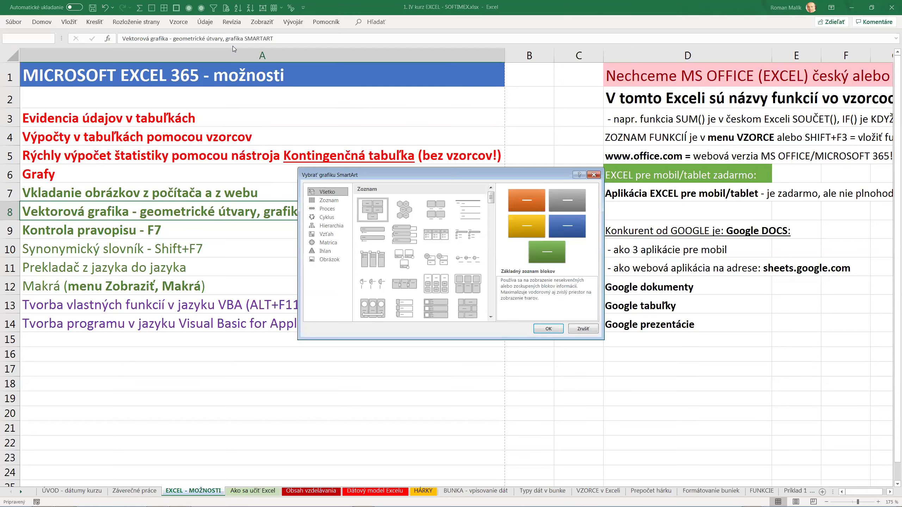
click(330, 201)
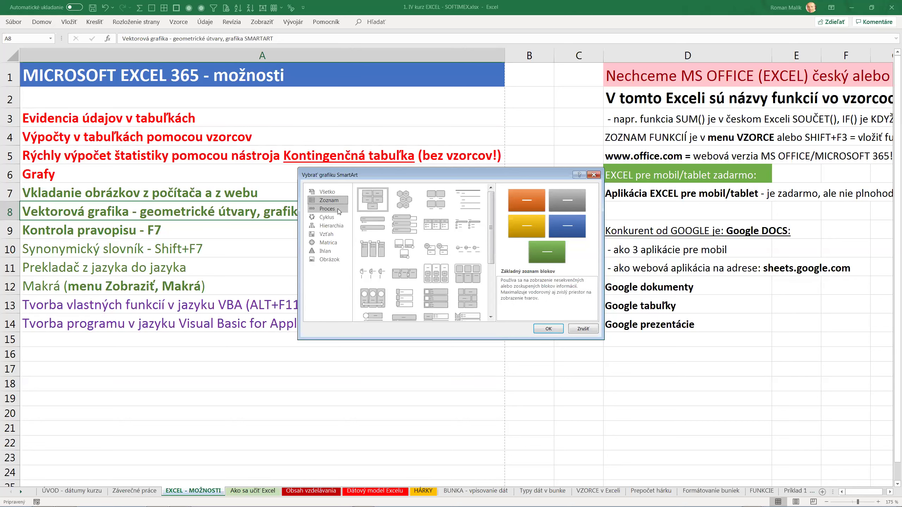
click(338, 210)
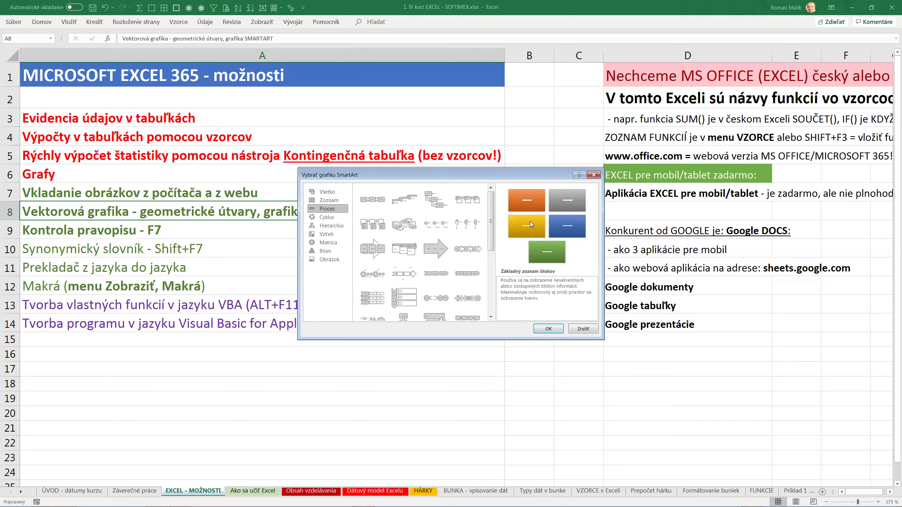
click(462, 254)
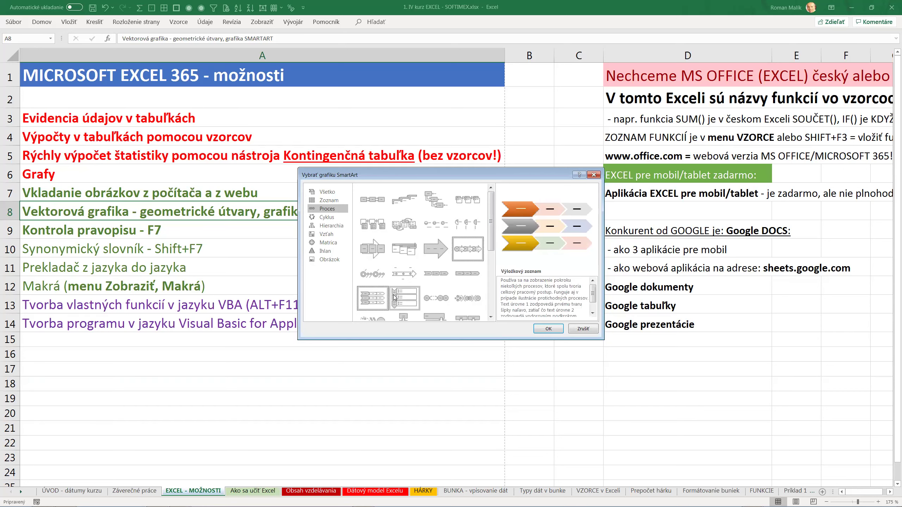
click(313, 222)
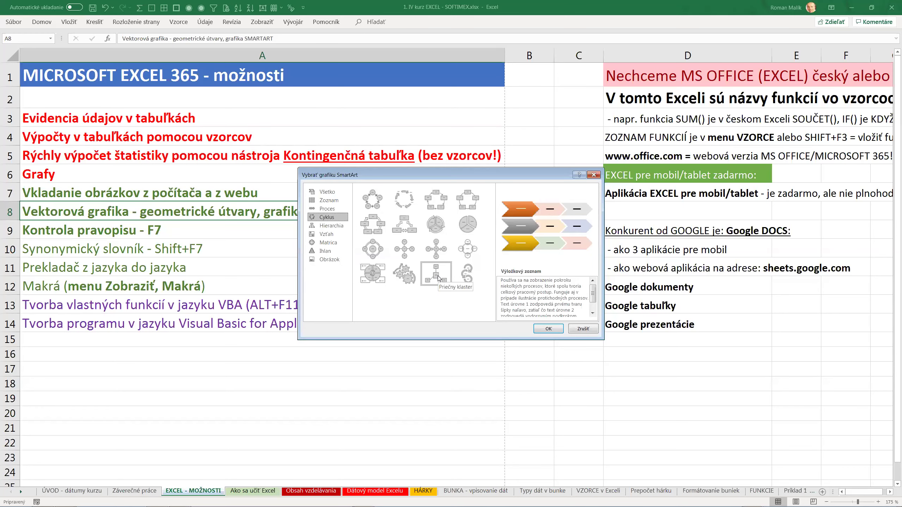
click(437, 252)
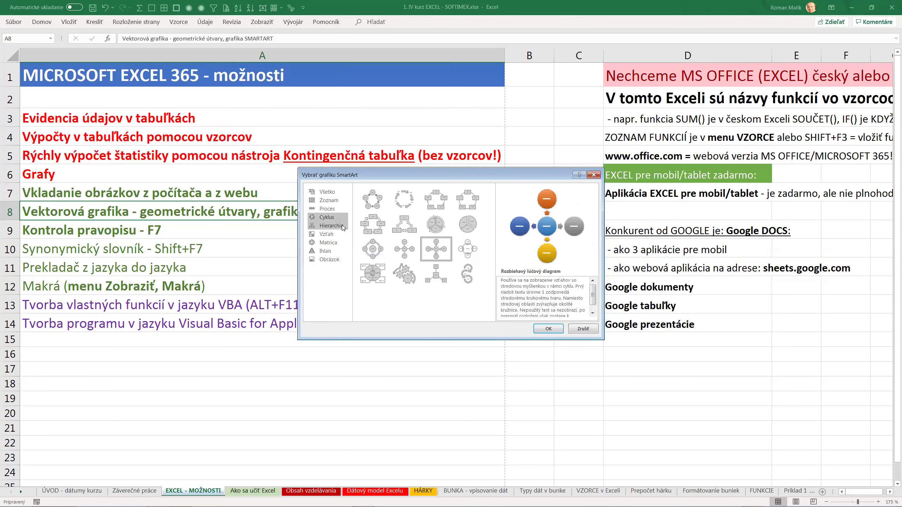
click(328, 226)
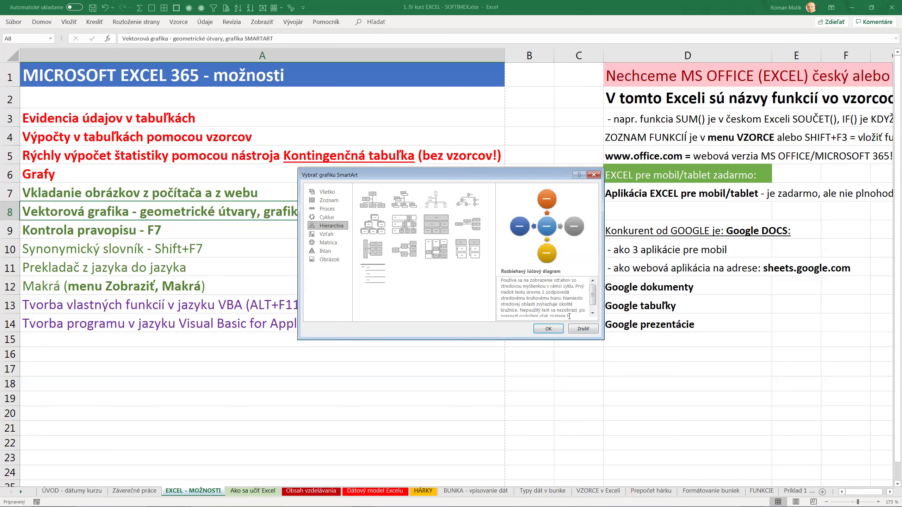
click(579, 330)
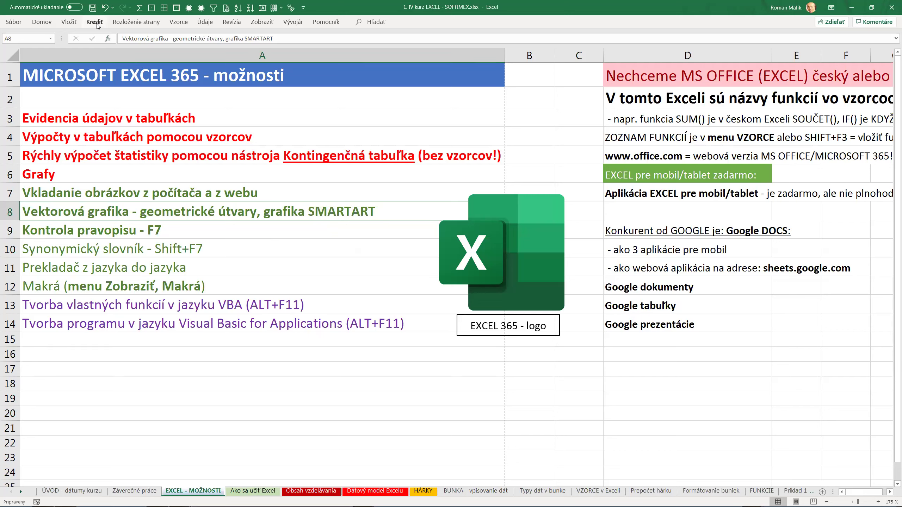
click(69, 23)
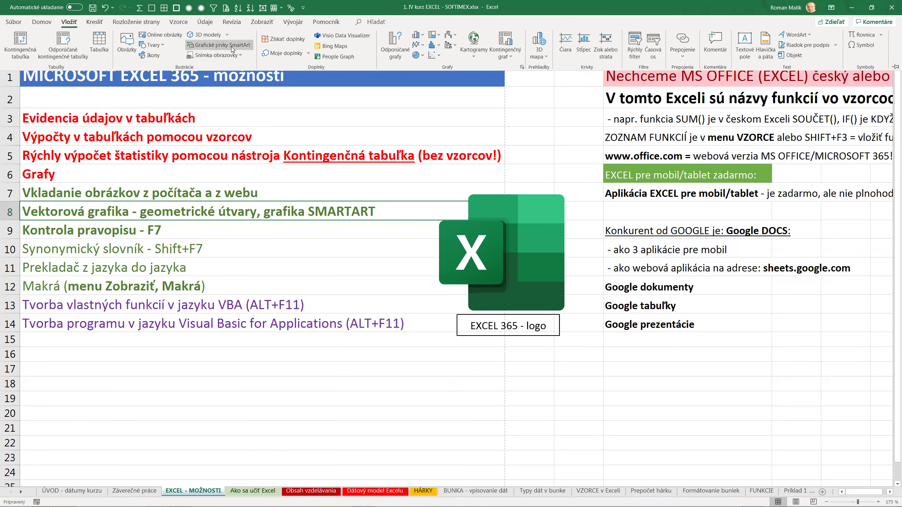
click(214, 49)
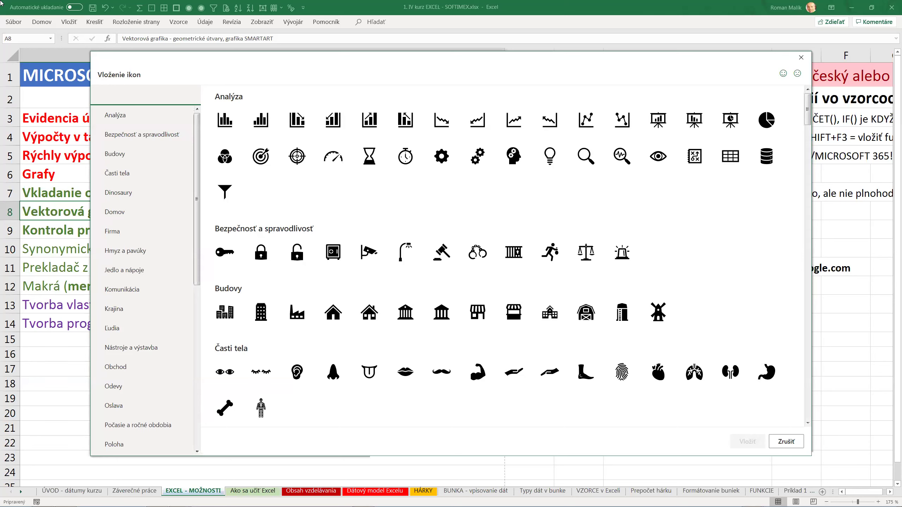
text(škola)
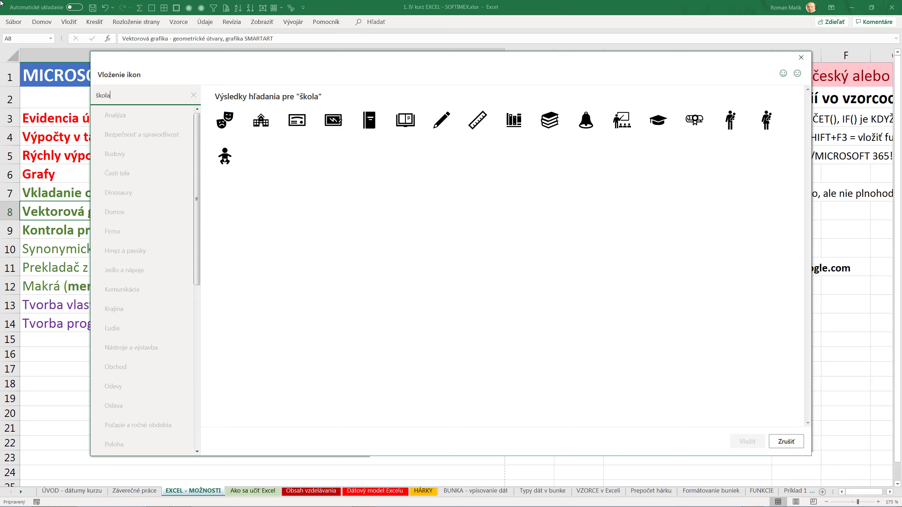
key(BackSpace)
key(BackSpace)
key(BackSpace)
key(BackSpace)
key(BackSpace)
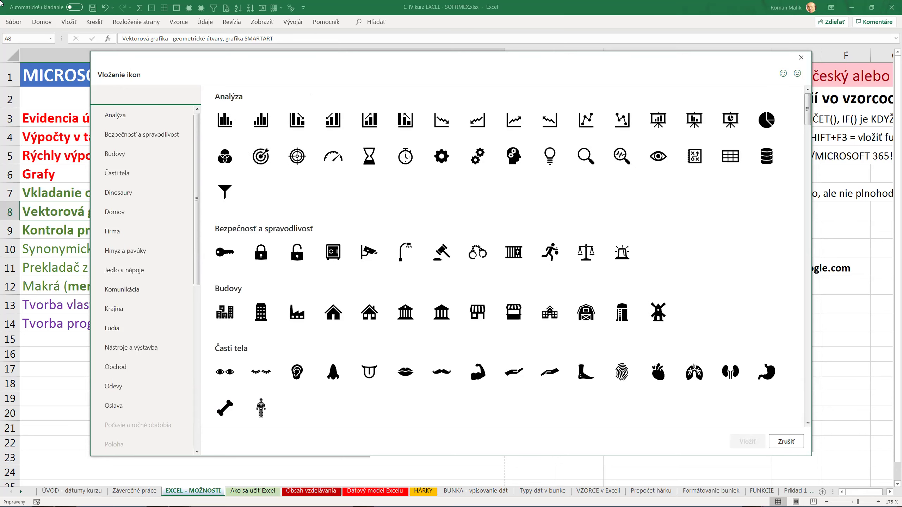
text(pes)
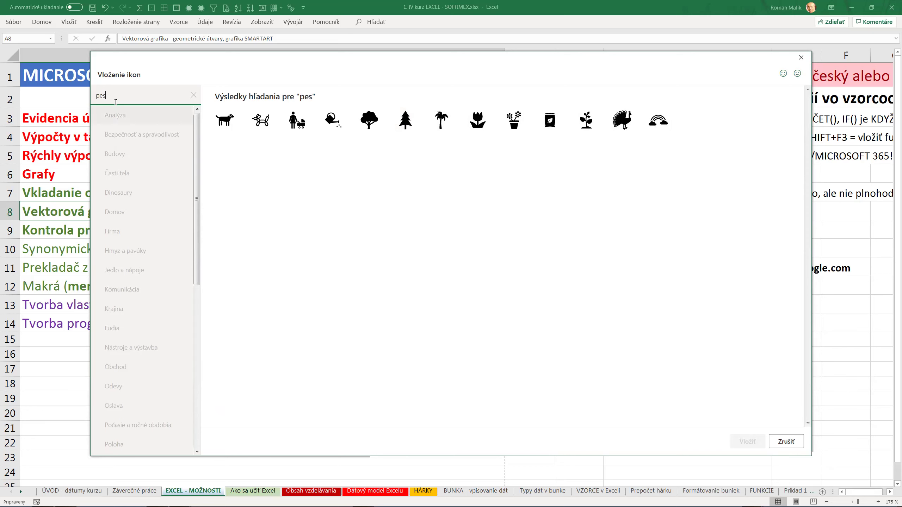
key(BackSpace)
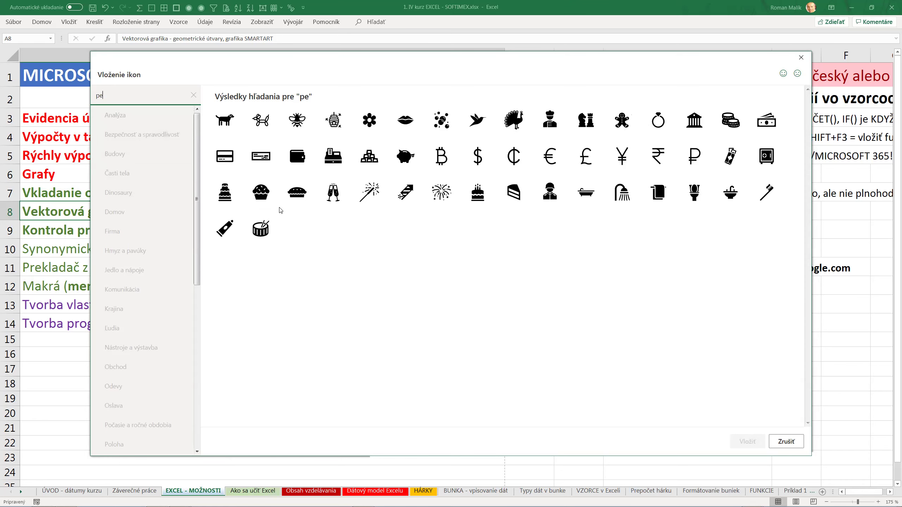
key(BackSpace)
key(BackSpace)
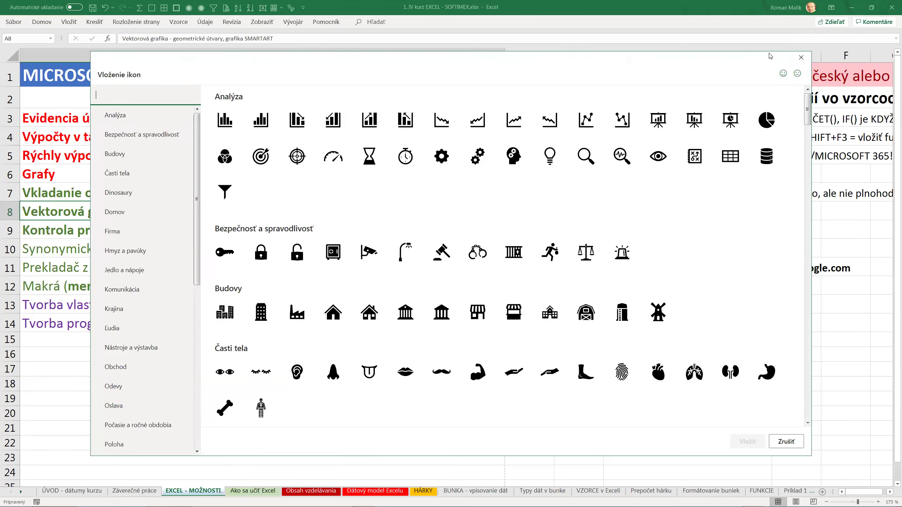
click(802, 58)
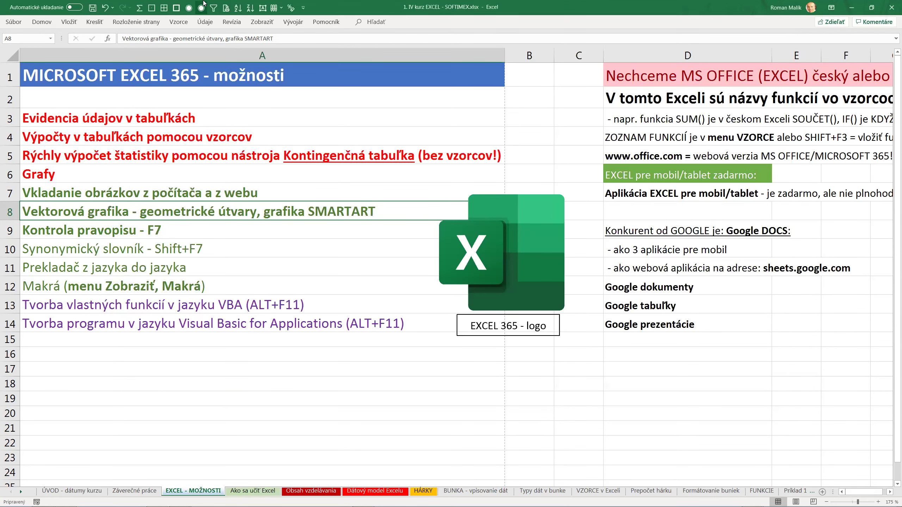
Step: Switch to Chrome, leave full screen, and try flaticons.com, closing the wrong page
key(alt+Tab)
key(F11)
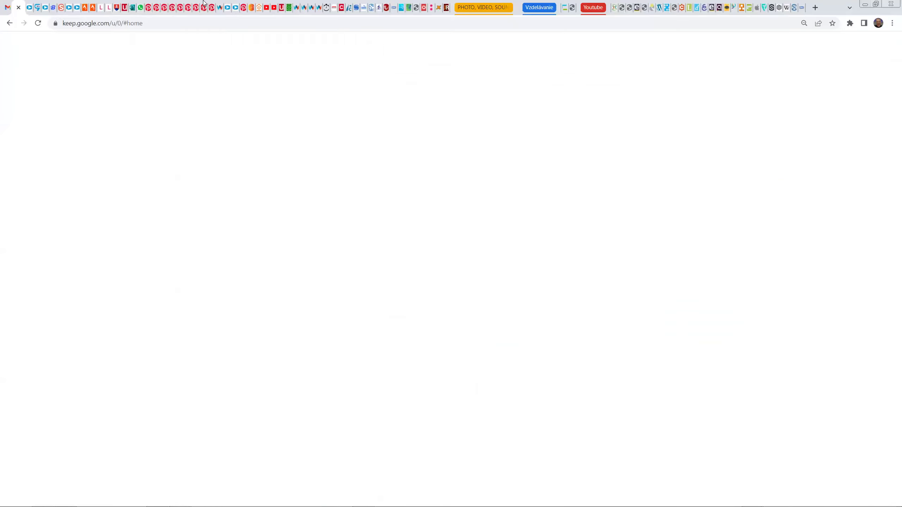
key(ctrl+t)
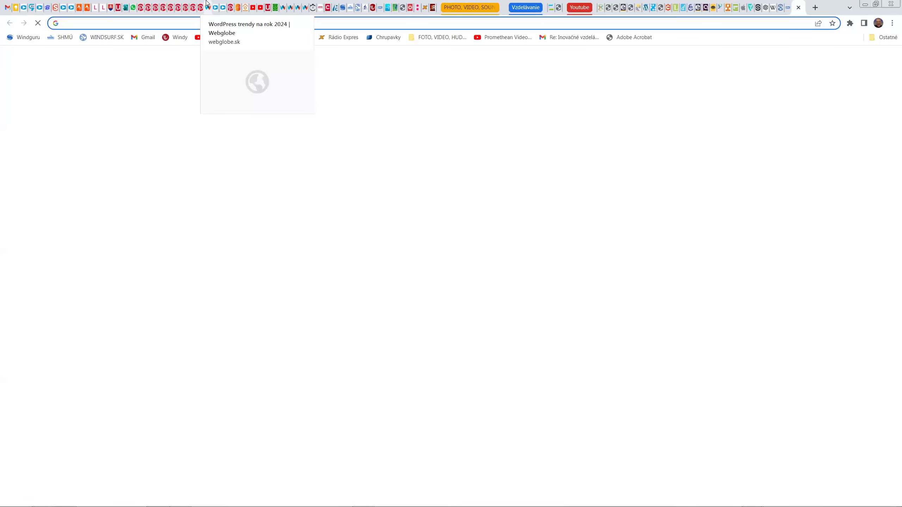
text(flati)
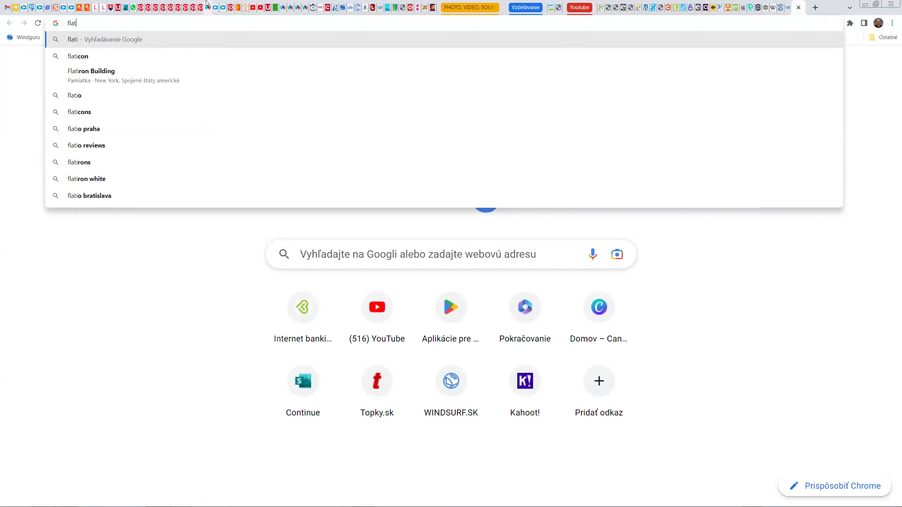
text(cons)
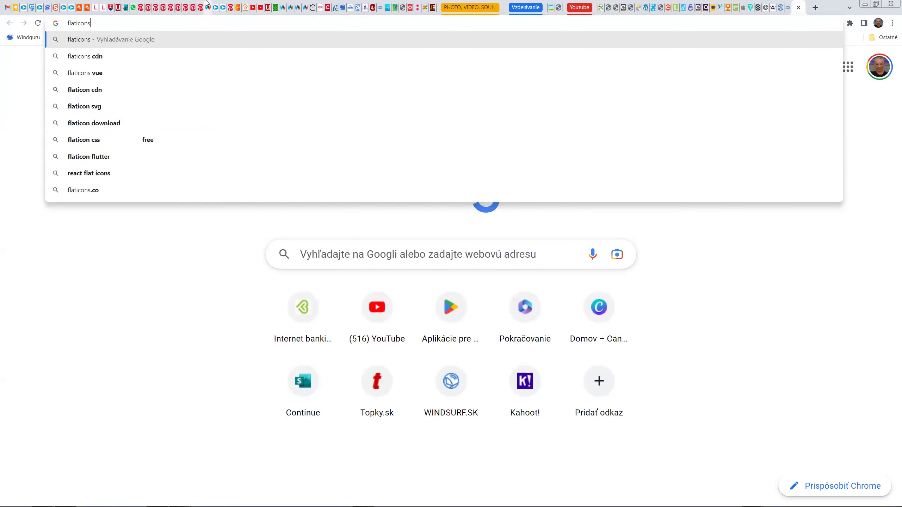
text(.com)
key(Return)
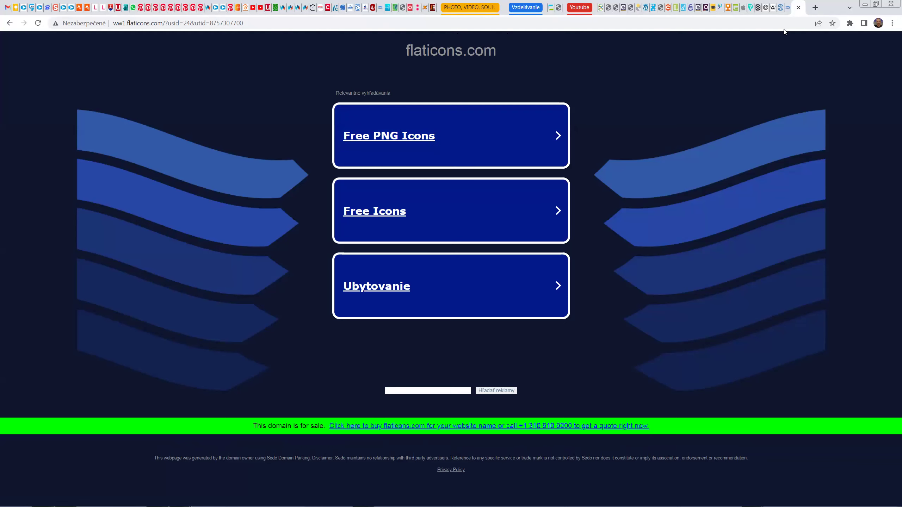
click(798, 7)
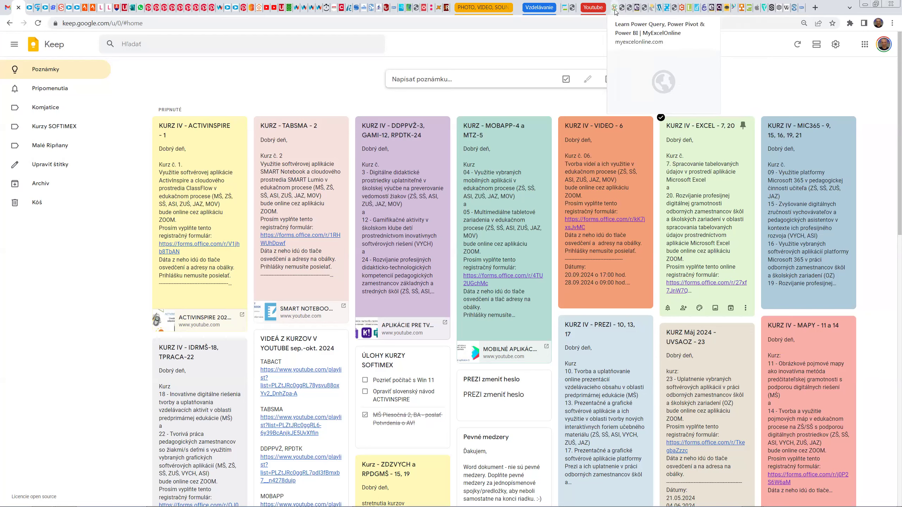
Step: Load flaticon.com in a new tab, correcting the address from flaticons.com
click(814, 8)
text(flaticons.com)
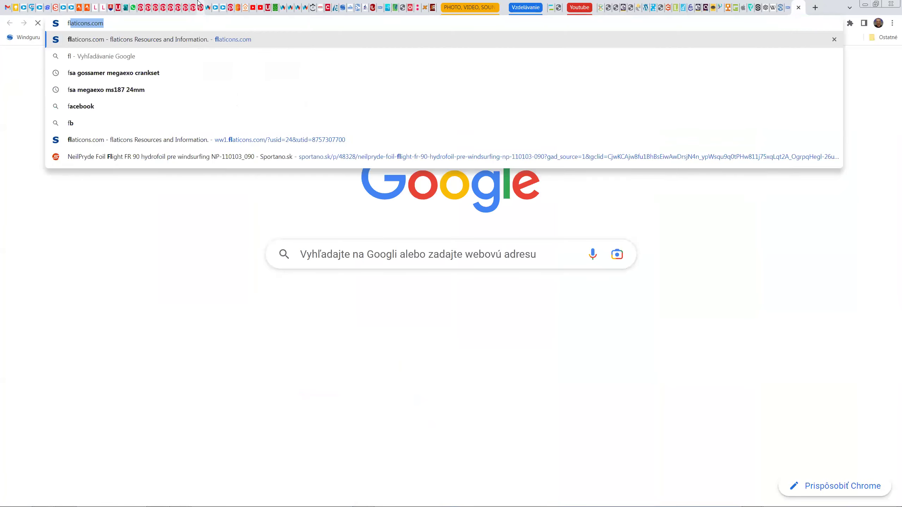
key(Right)
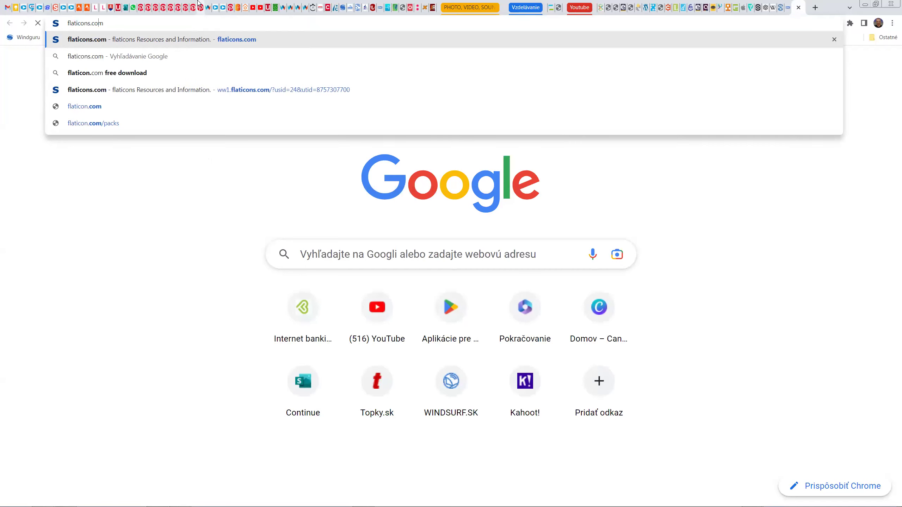
key(Left)
key(Left)
key(Left)
key(BackSpace)
key(Return)
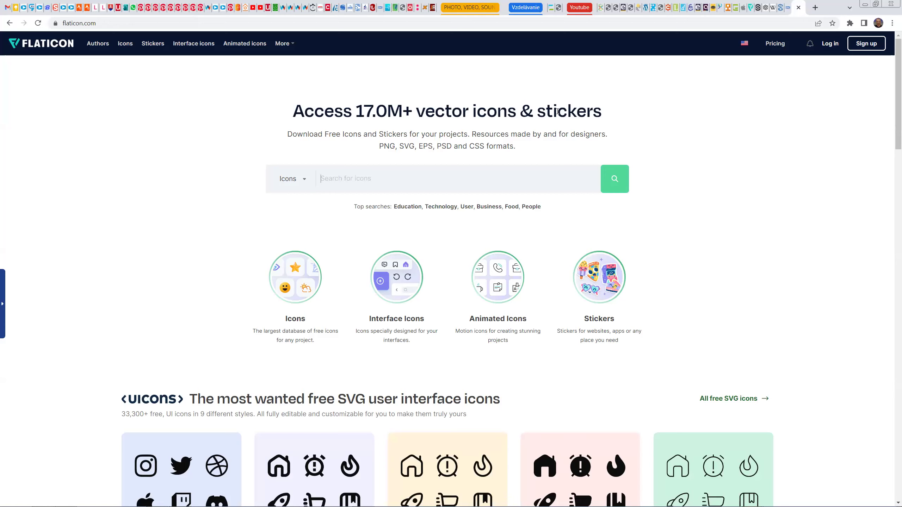
Step: Scroll the Flaticon home page down and back up to Top stickers with Dog Lovers
scroll(387, 265, down, 5)
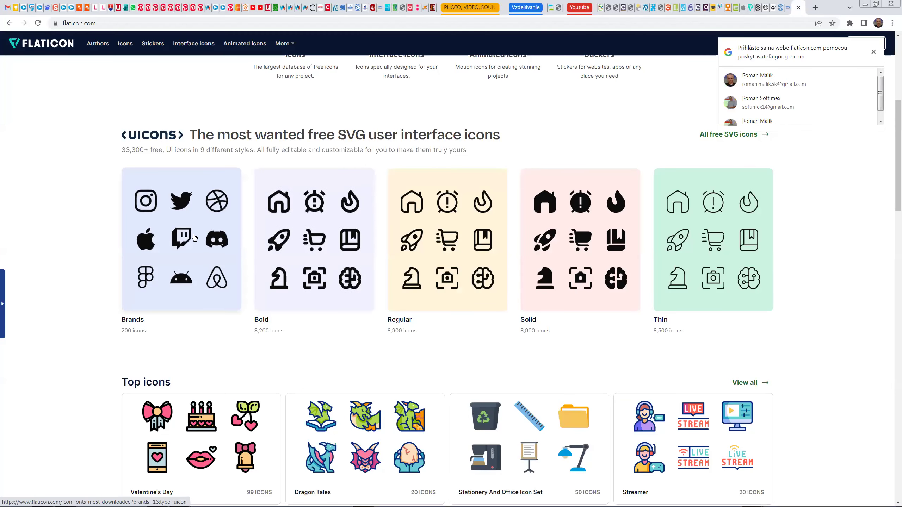
scroll(194, 238, down, 3)
scroll(194, 238, down, 2)
scroll(192, 213, down, 5)
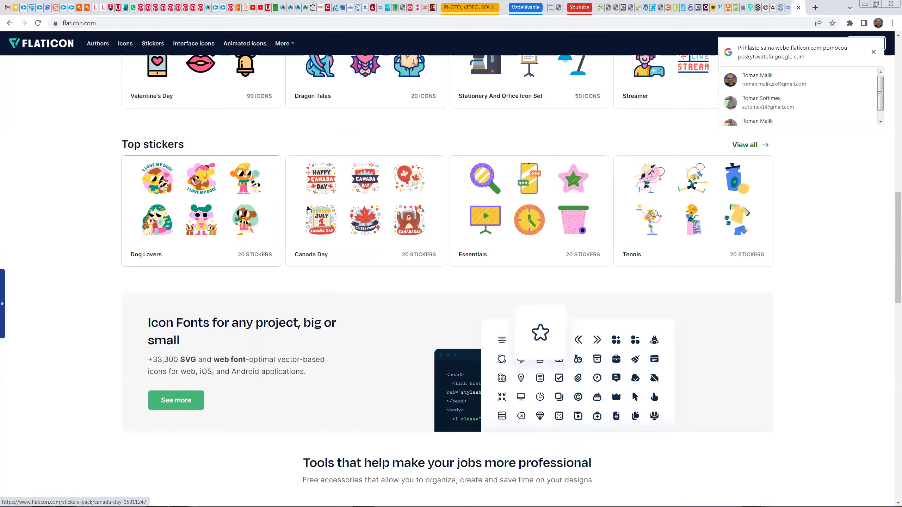
scroll(438, 212, down, 5)
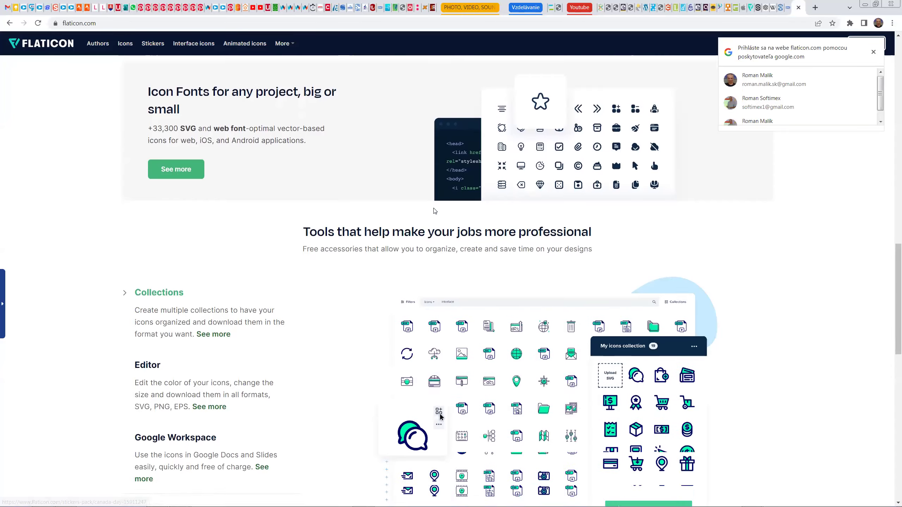
scroll(438, 211, down, 4)
scroll(423, 214, down, 4)
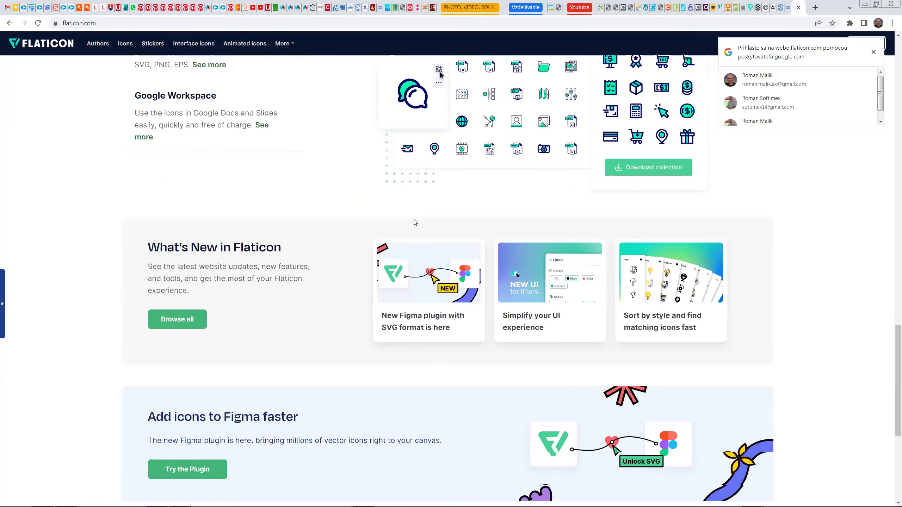
scroll(415, 224, down, 5)
scroll(415, 224, up, 3)
scroll(416, 224, up, 7)
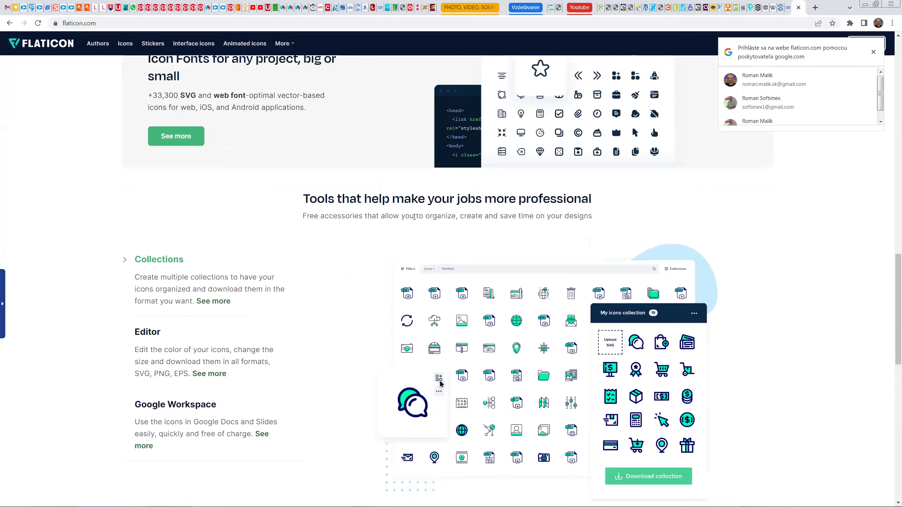
scroll(417, 224, up, 7)
scroll(417, 224, up, 4)
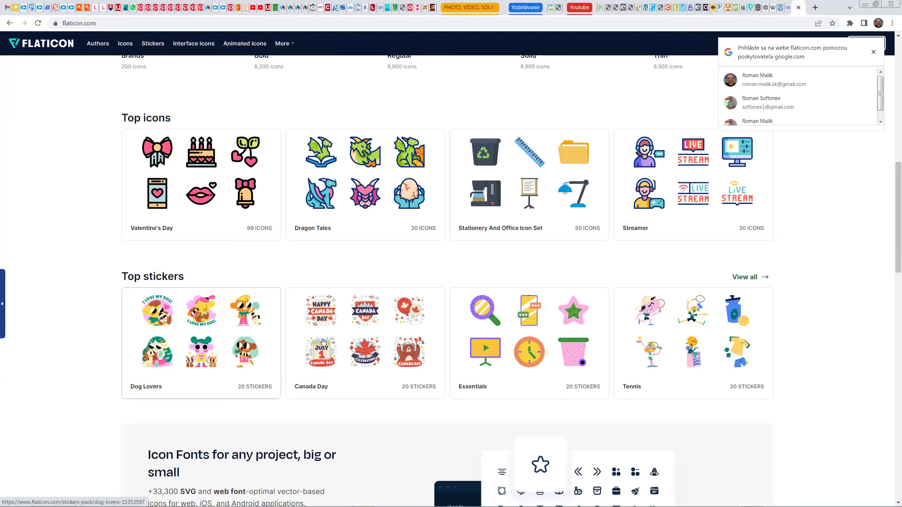
Step: Download the Dog Lovers girl-hugging-a-dog sticker as a free 512px PNG and open dog (1).png
click(169, 318)
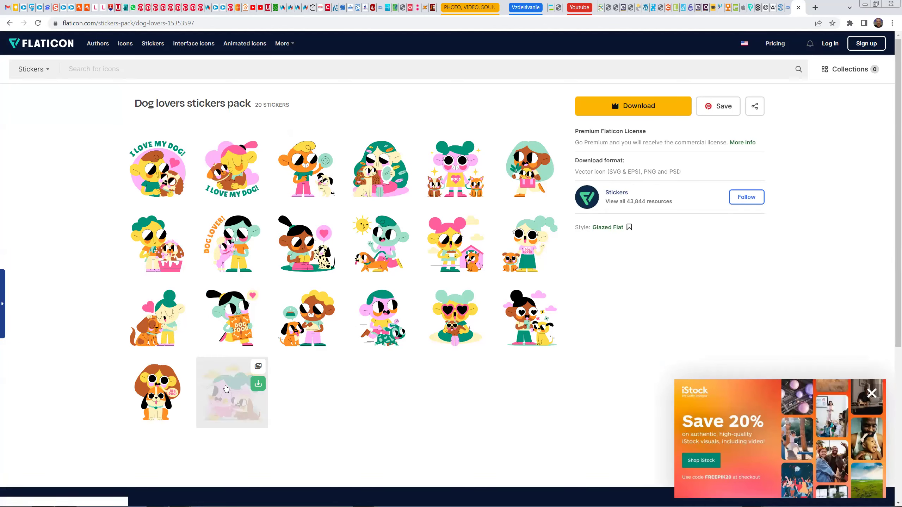
click(159, 324)
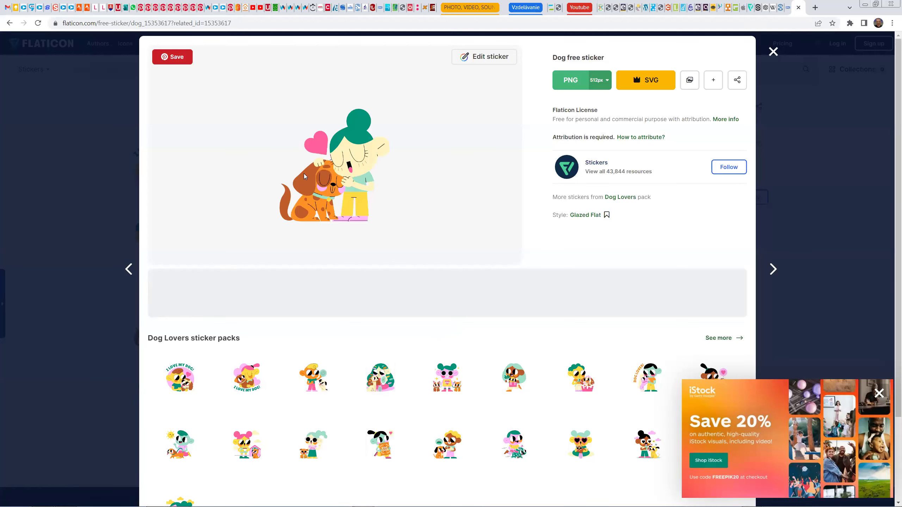
click(600, 81)
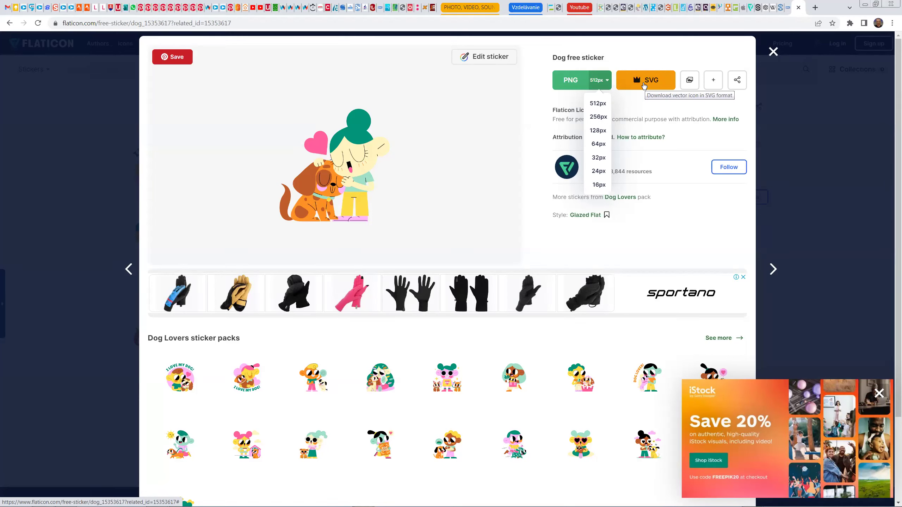
click(598, 103)
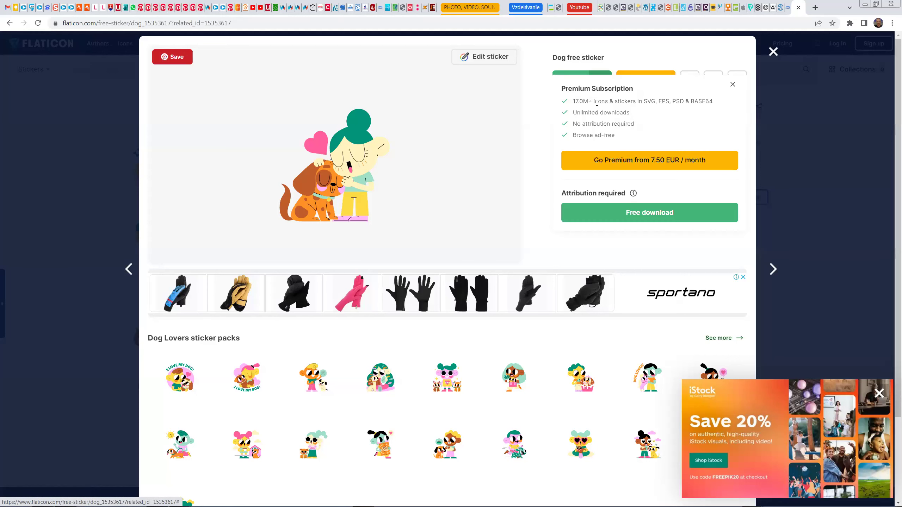
click(645, 215)
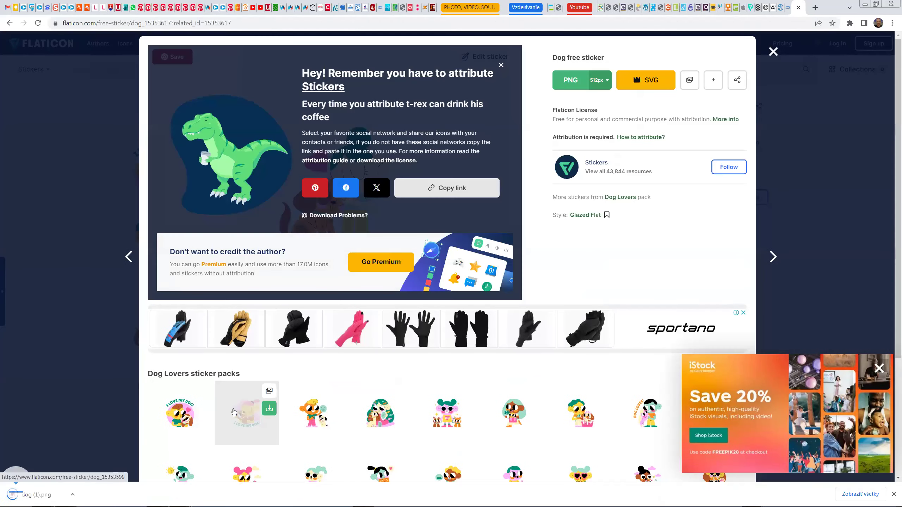
click(32, 495)
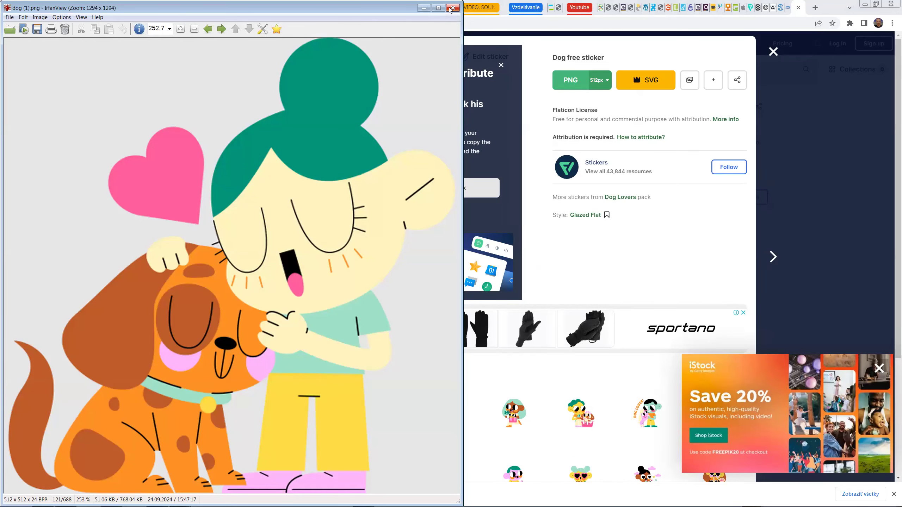
Step: Open the Prevzaté súbory folder in File Explorer, preview dog (1).png, and restore the window over Excel
click(449, 8)
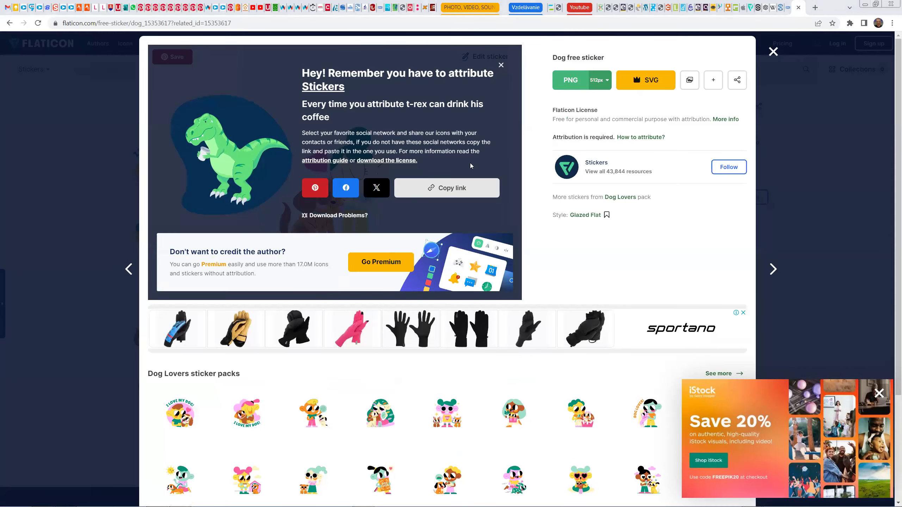
key(alt+Tab)
key(super+e)
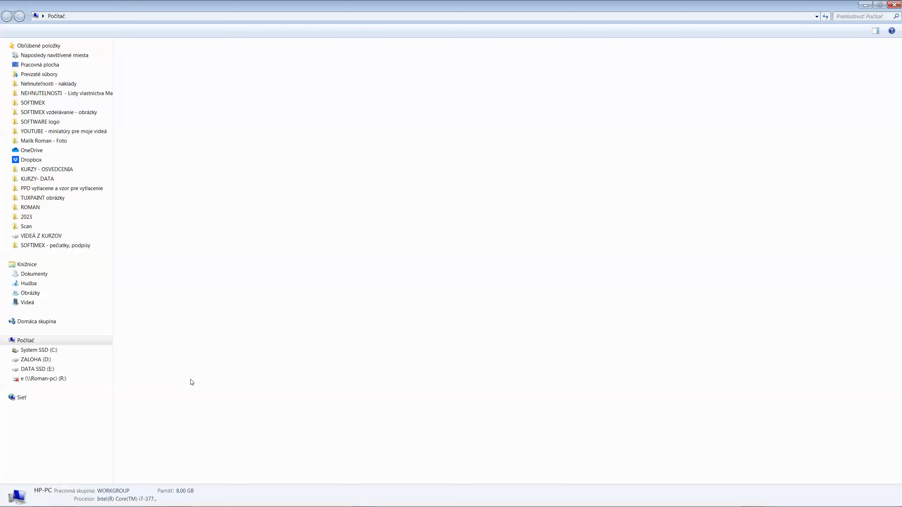
click(35, 73)
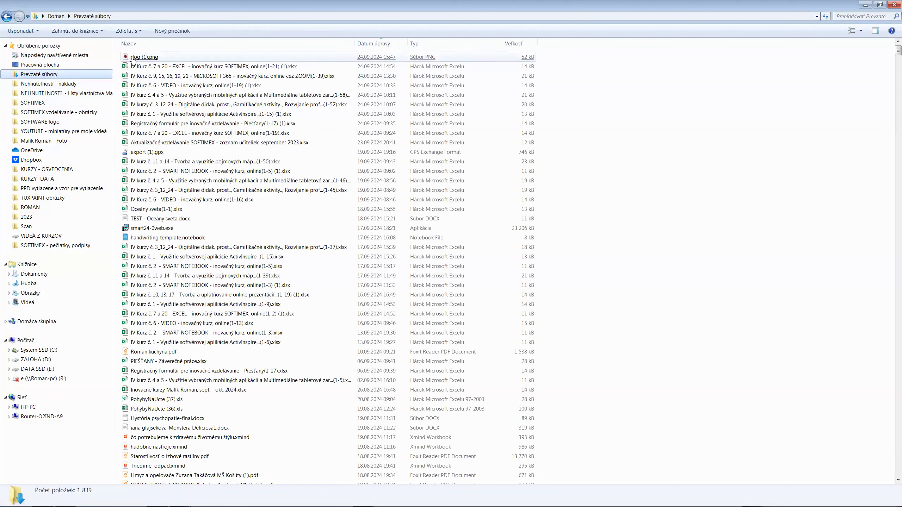
double_click(133, 58)
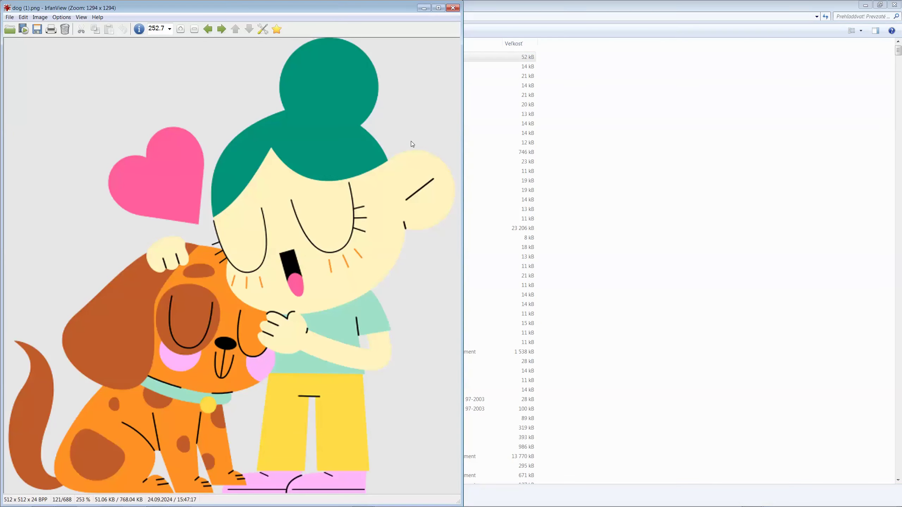
click(453, 7)
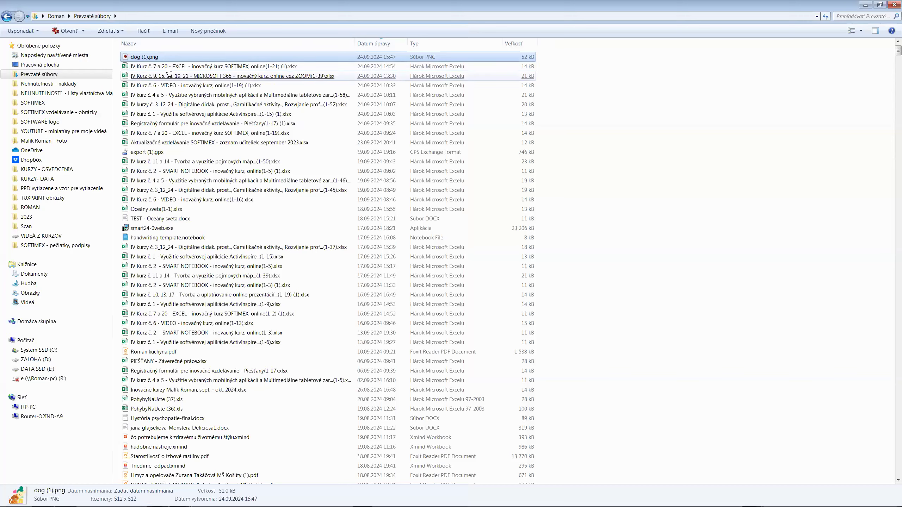
click(880, 5)
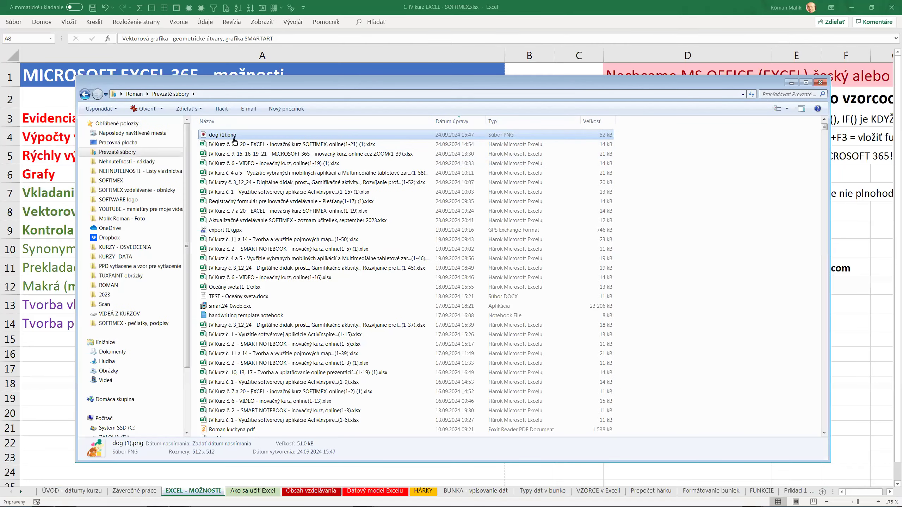
Step: Bring the Excel workbook with the capabilities sheet to the front
mouse_move(232, 137)
mouse_down()
mouse_move(189, 213)
mouse_move(51, 380)
mouse_up()
click(51, 380)
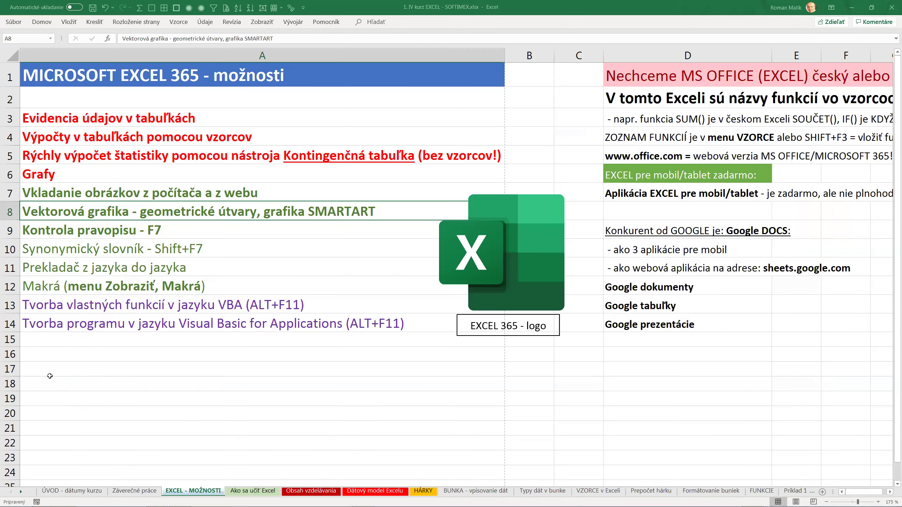
scroll(88, 355, down, 7)
scroll(87, 356, up, 7)
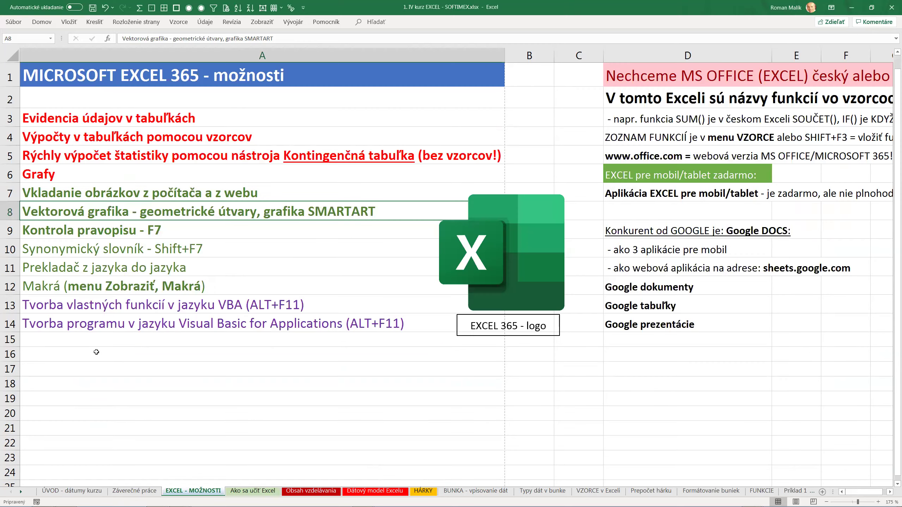
Step: Insert dog (1).png from Prevzaté súbory as a picture and shrink it below the feature list
click(68, 23)
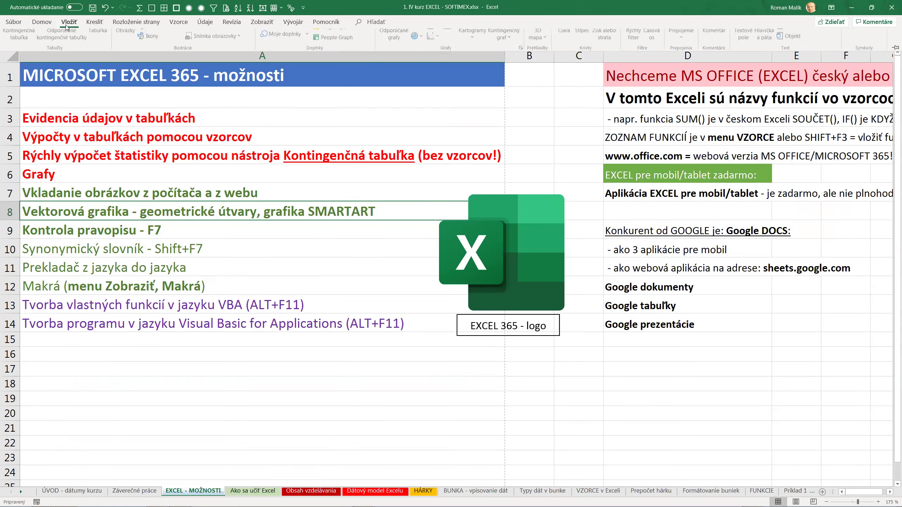
click(127, 40)
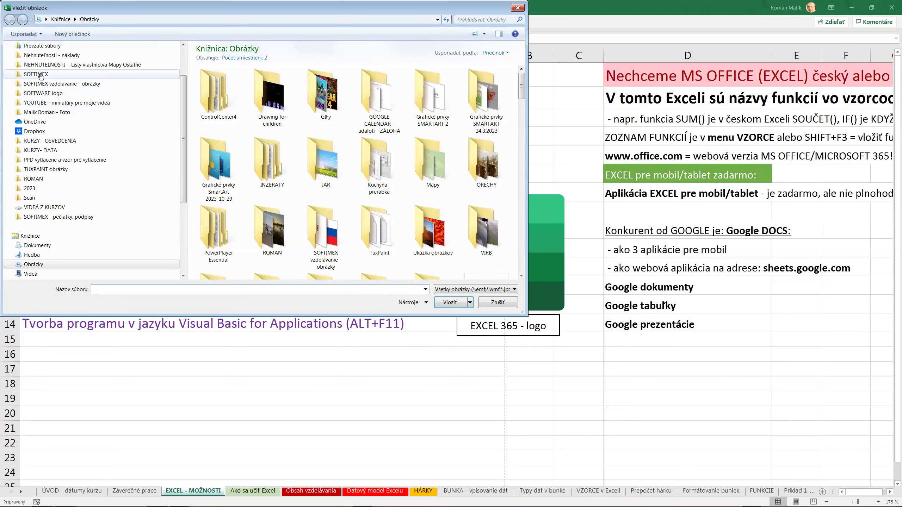
mouse_move(51, 55)
scroll(67, 81, up, 2)
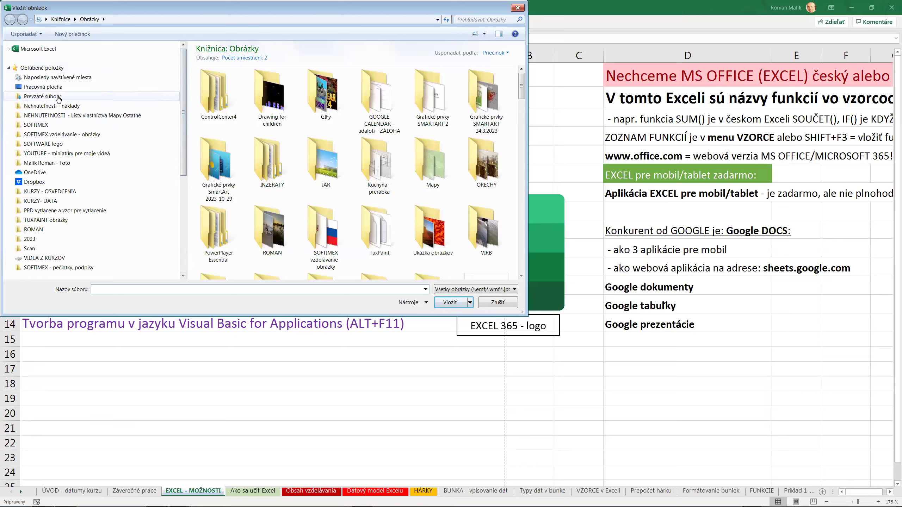
click(65, 97)
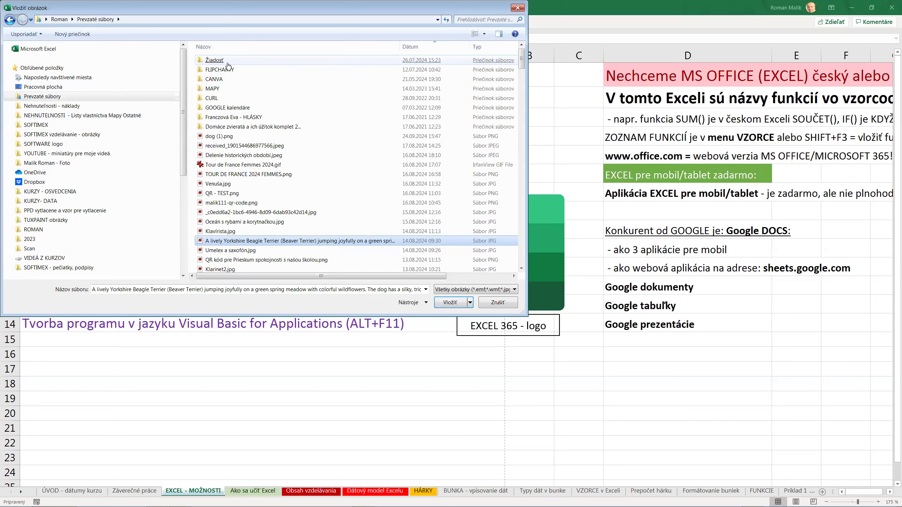
double_click(210, 135)
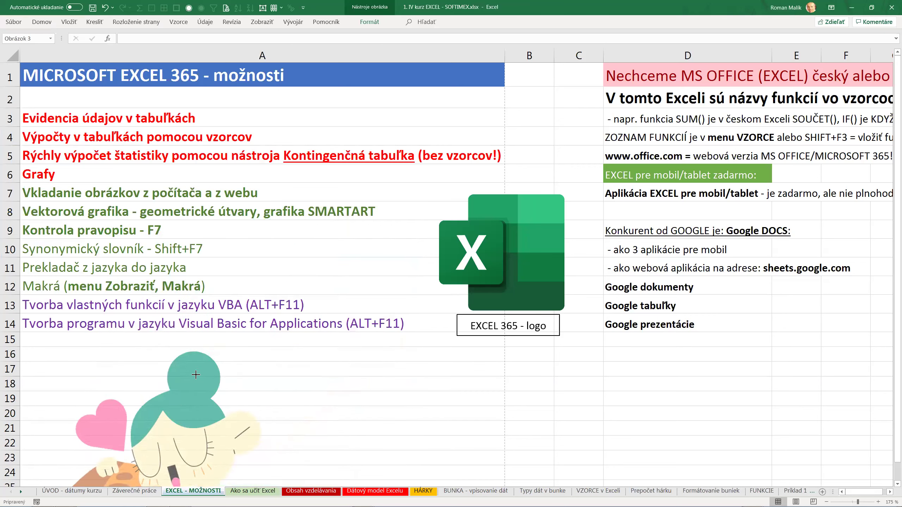
mouse_move(415, 202)
mouse_down()
mouse_move(173, 443)
mouse_move(284, 188)
mouse_move(291, 351)
mouse_up()
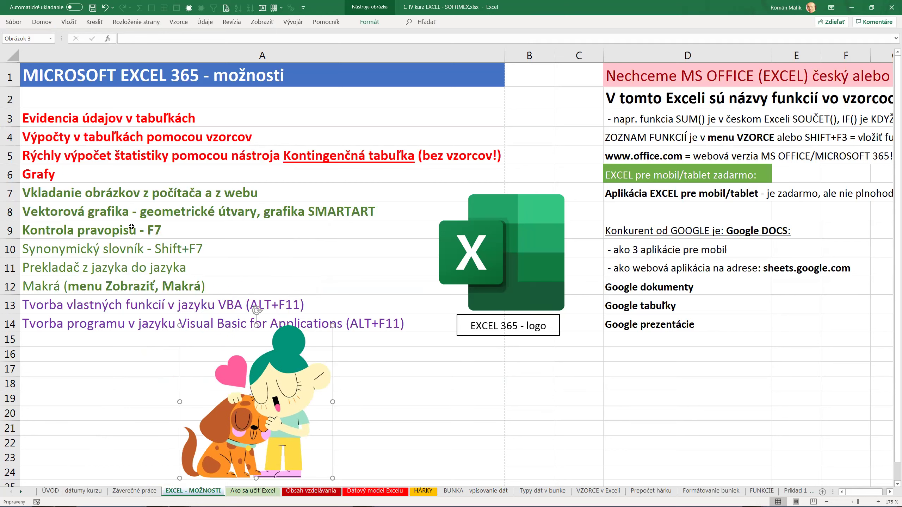
click(4, 231)
key(F7)
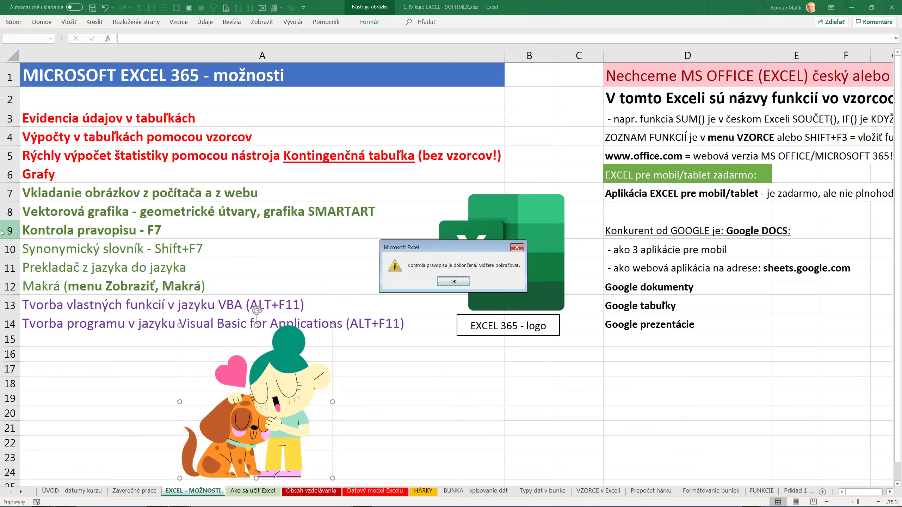
click(453, 282)
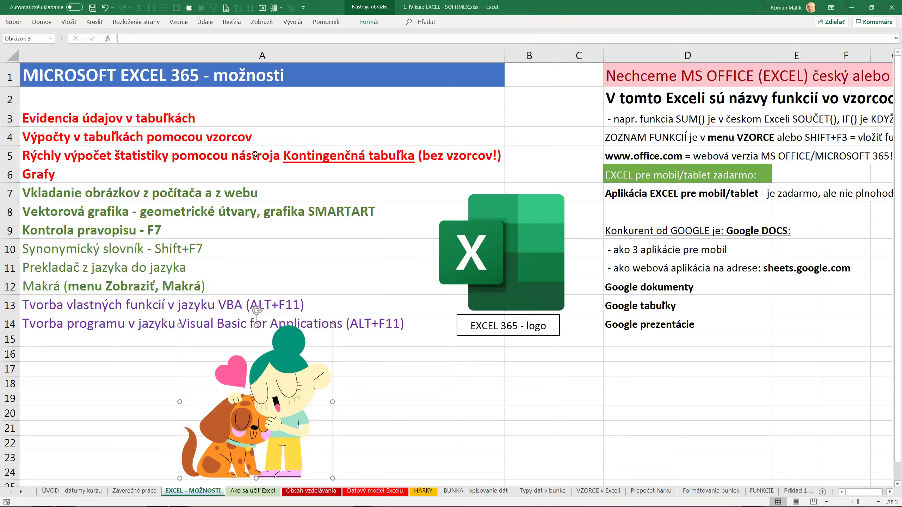
click(229, 22)
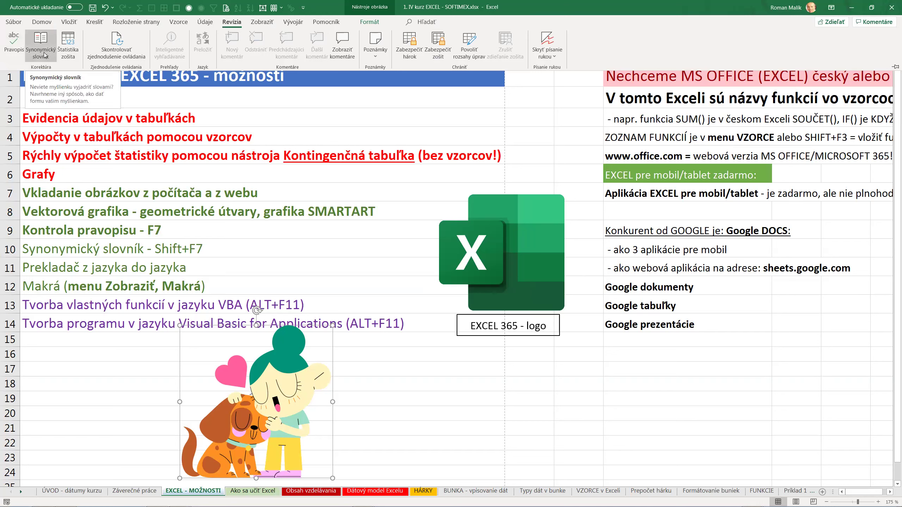
click(52, 246)
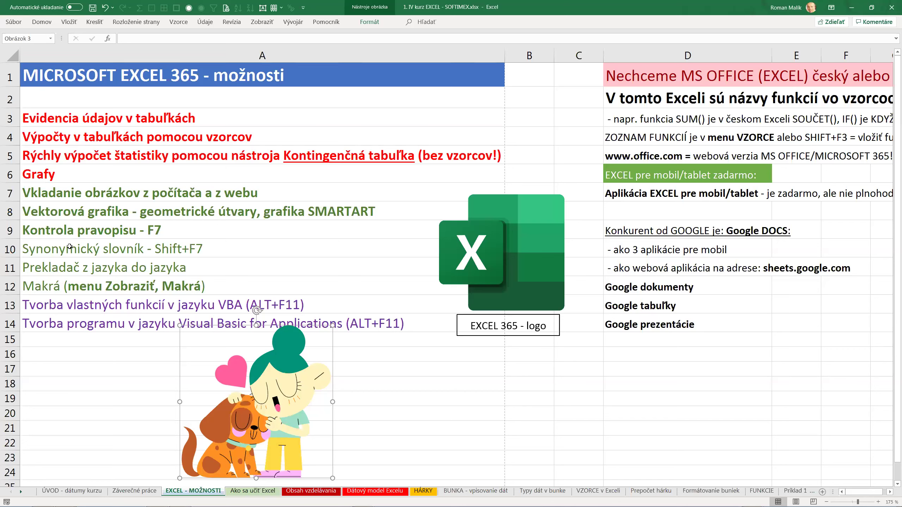
Step: Open the Translator pane and set it to translate from Slovenčina to Angličtina
click(65, 270)
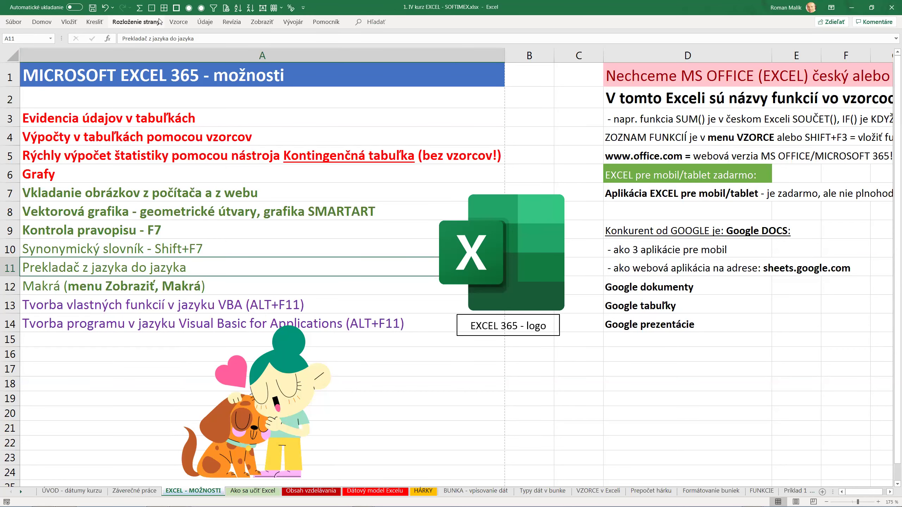
click(226, 23)
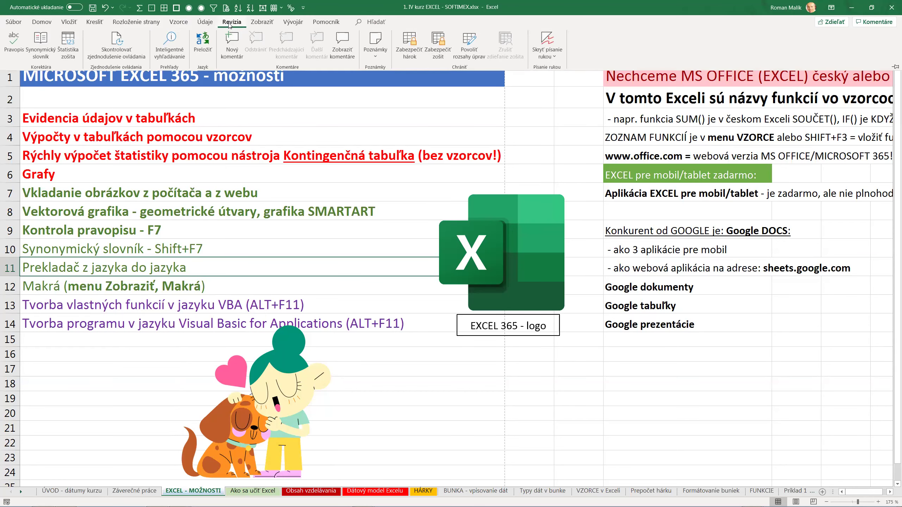
click(202, 42)
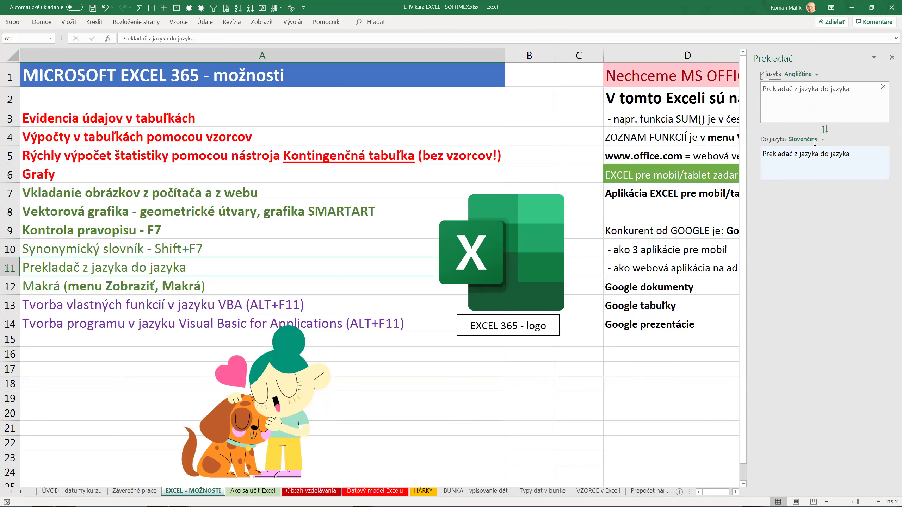
click(817, 75)
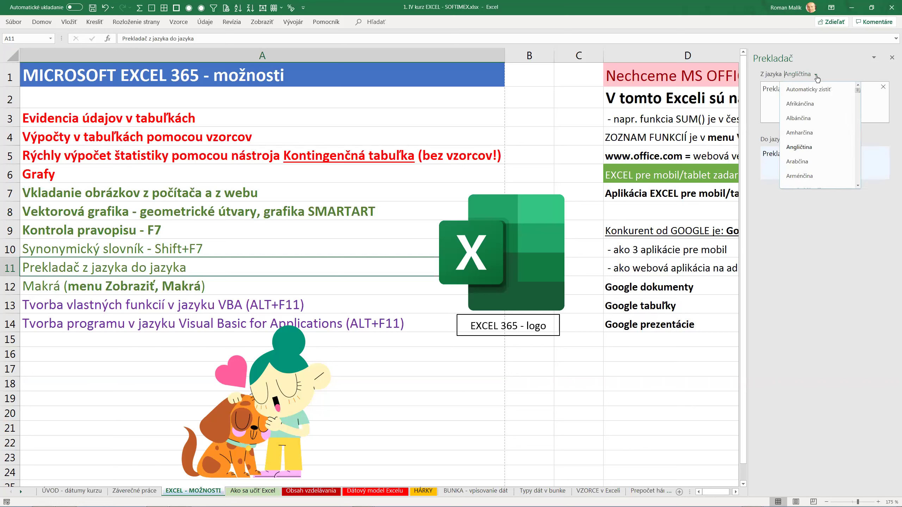
text(sl)
key(Return)
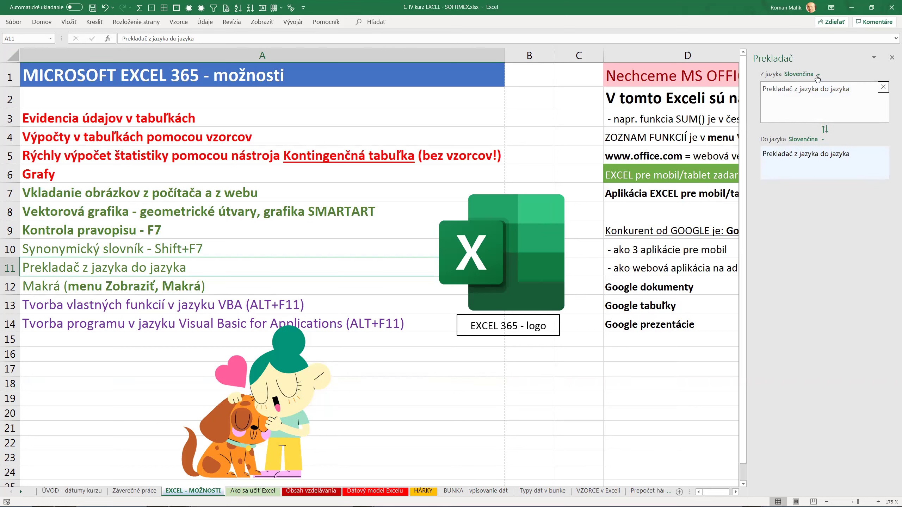
key(Tab)
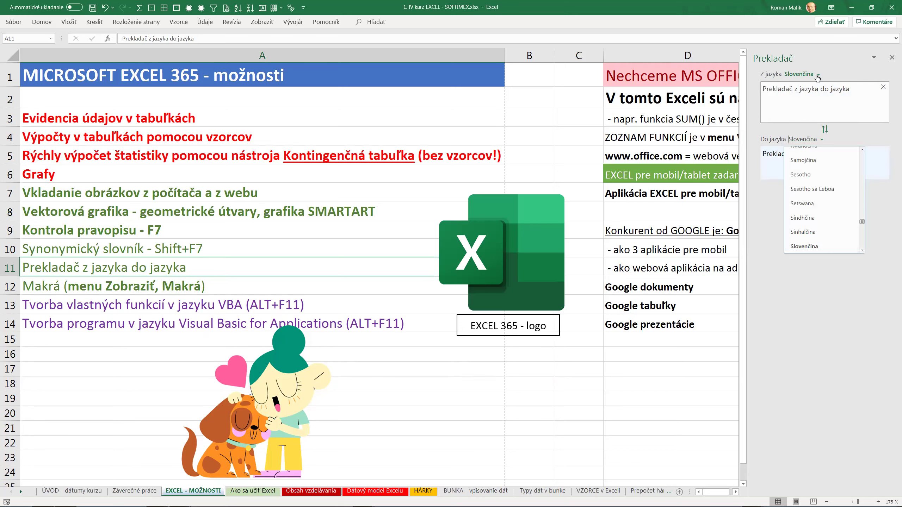
text(angl)
key(Return)
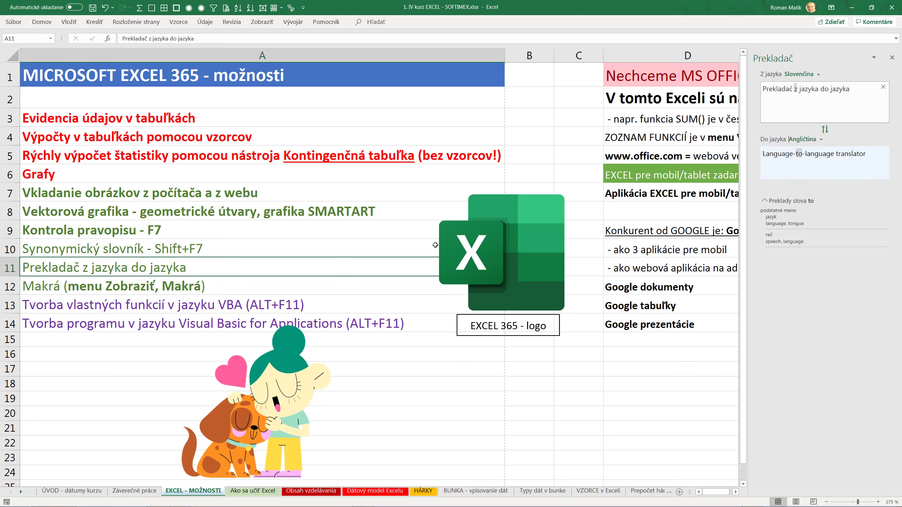
Step: Select A3:A14 to translate the capabilities list, then close the Translator pane
drag(63, 117, 249, 324)
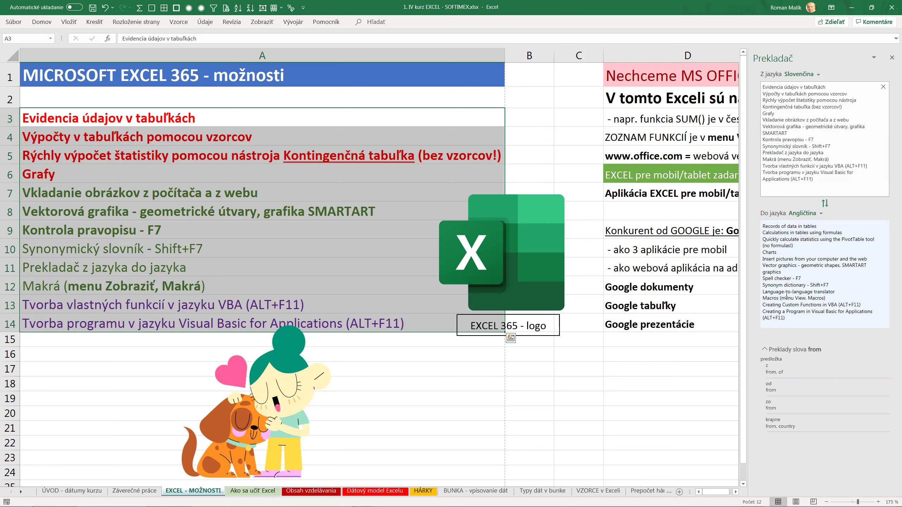
mouse_move(810, 162)
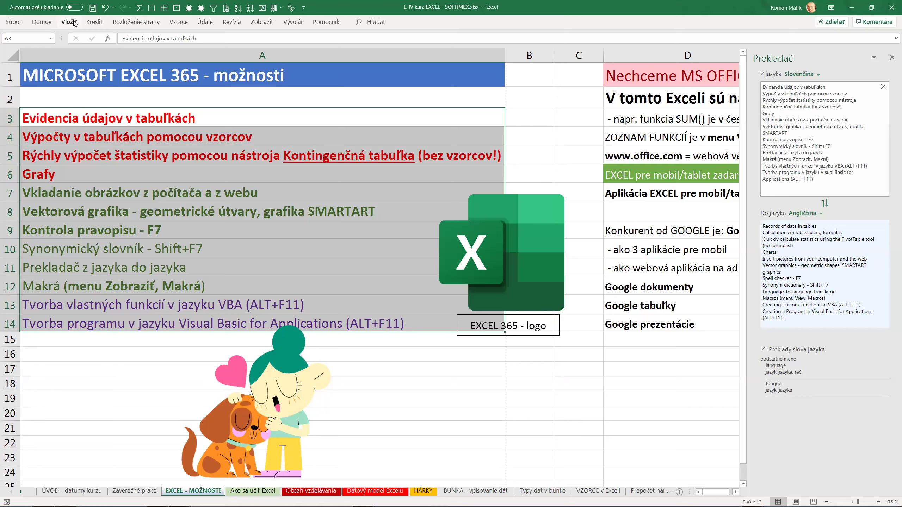
click(231, 22)
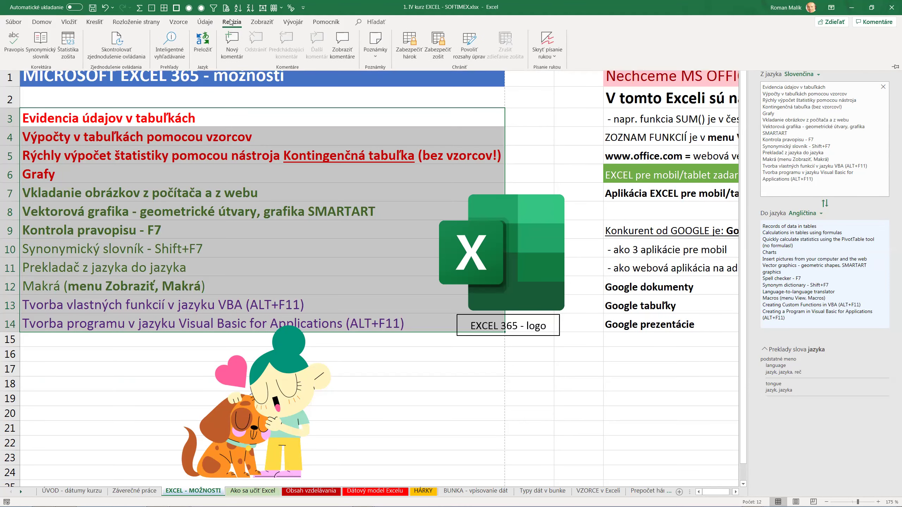
click(206, 52)
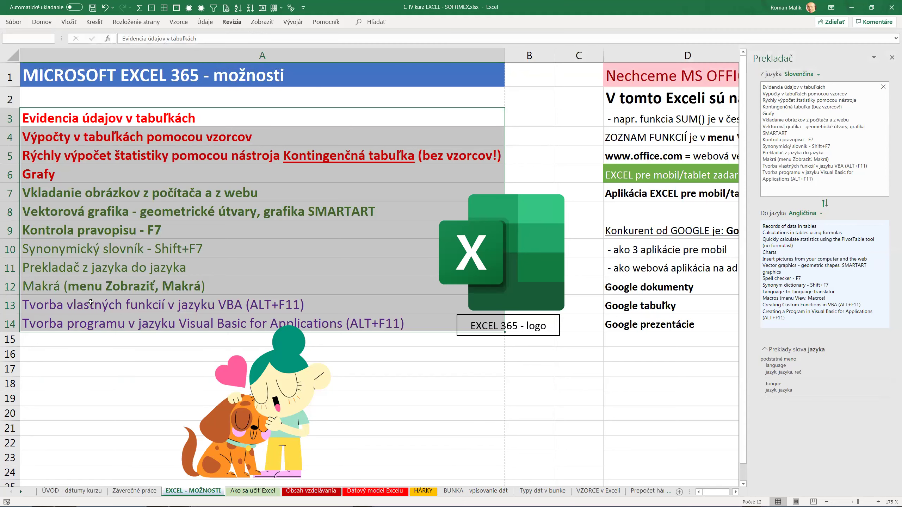
click(114, 370)
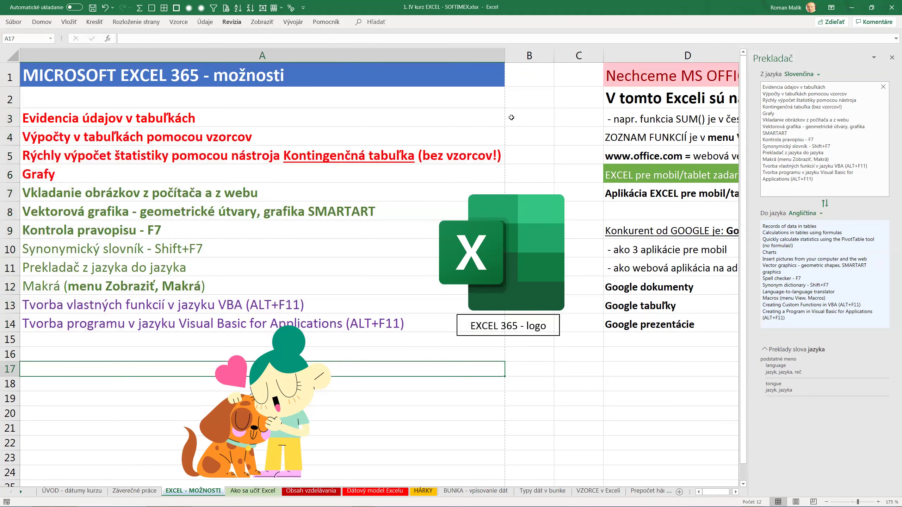
click(892, 57)
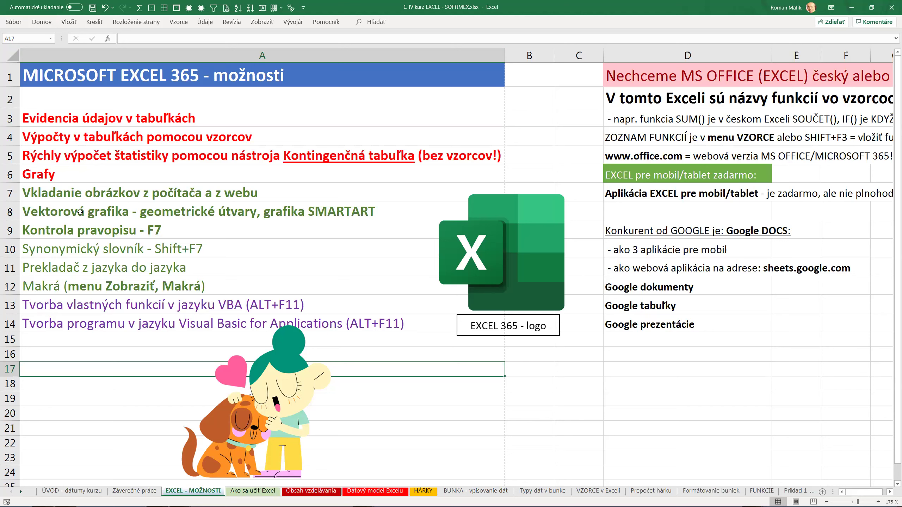
key(Up)
key(Up)
key(Up)
key(Up)
key(Up)
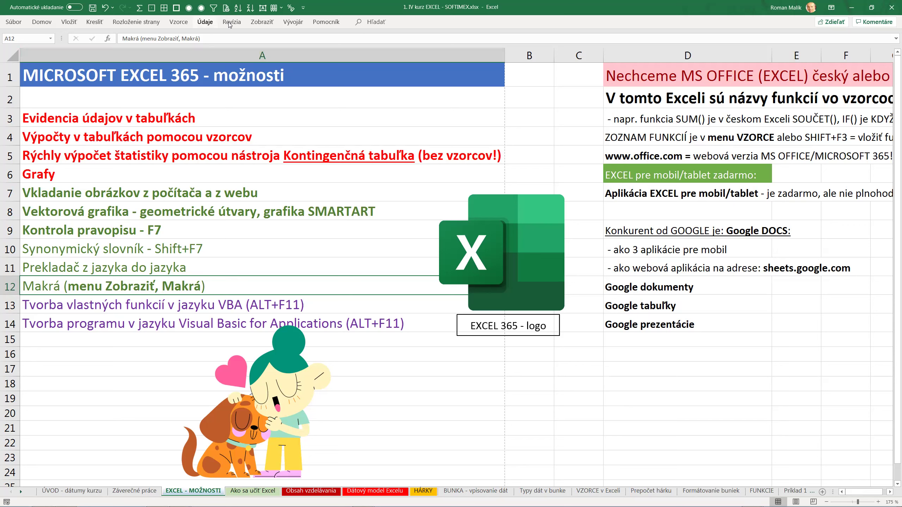
click(256, 22)
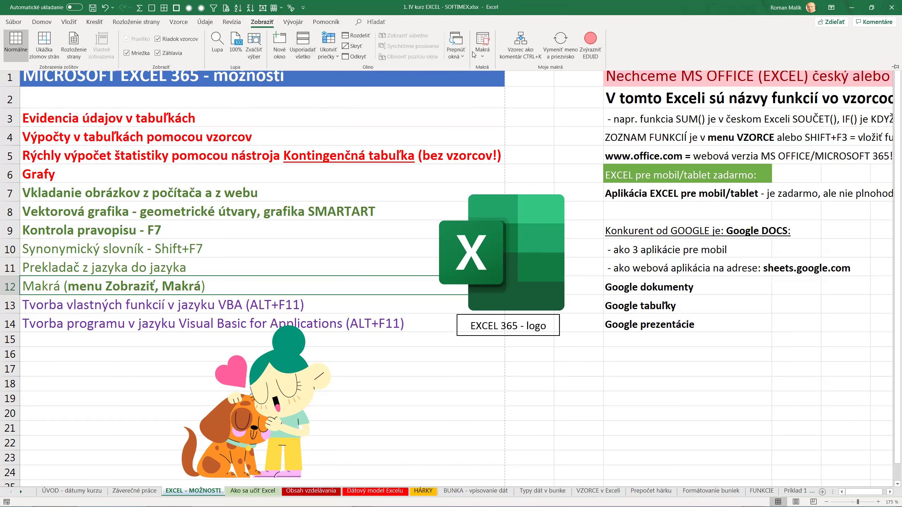
click(484, 56)
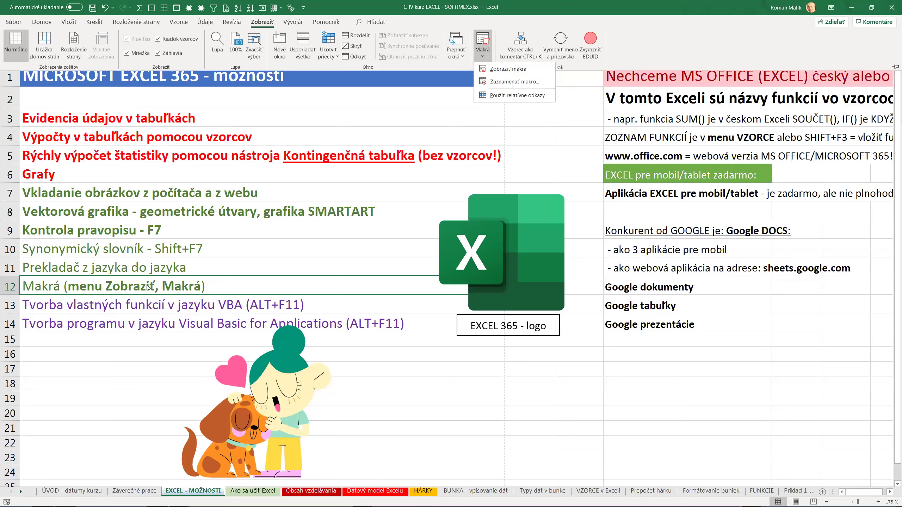
click(42, 289)
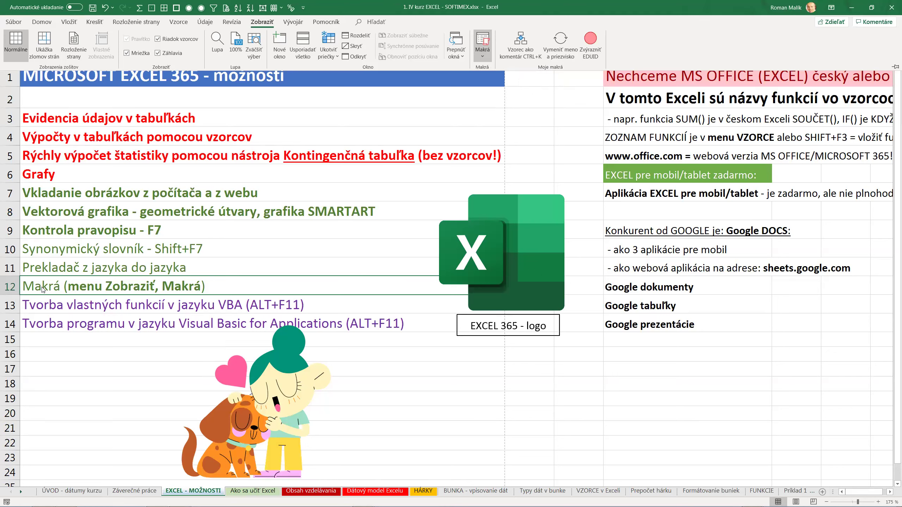
click(122, 157)
click(111, 234)
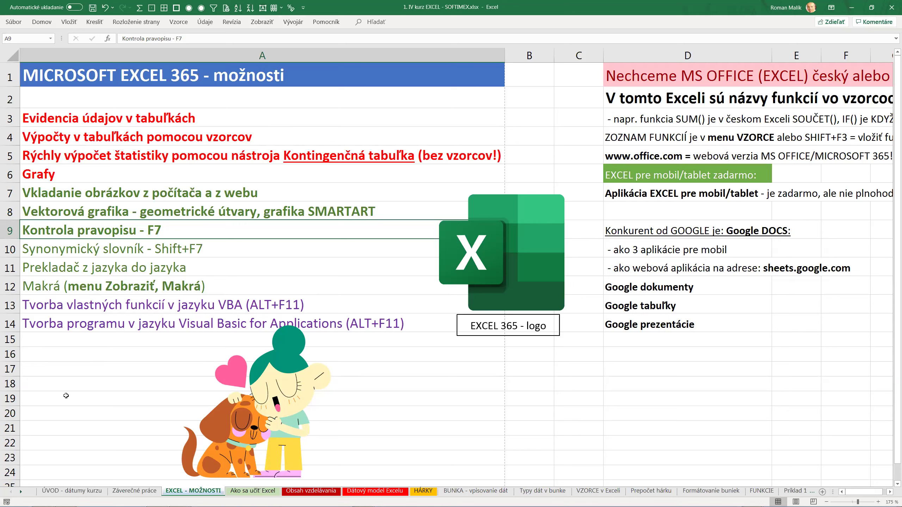
click(6, 501)
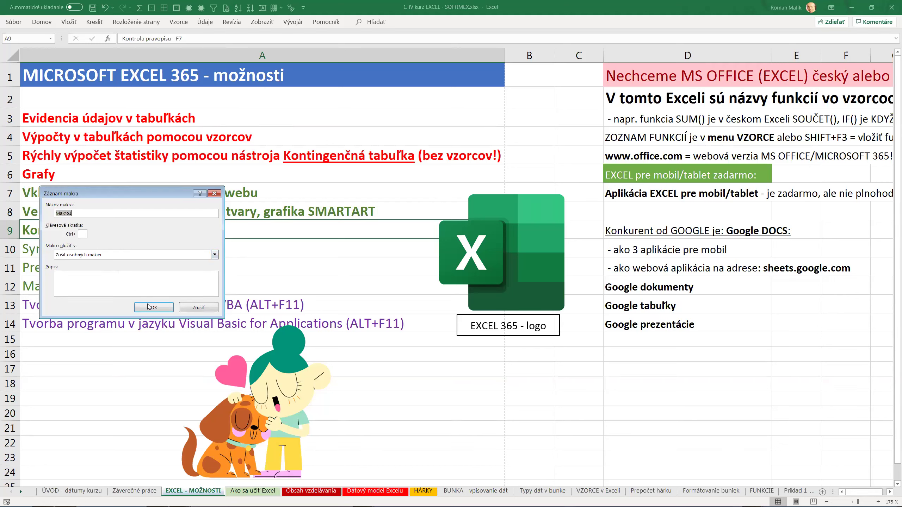
click(200, 307)
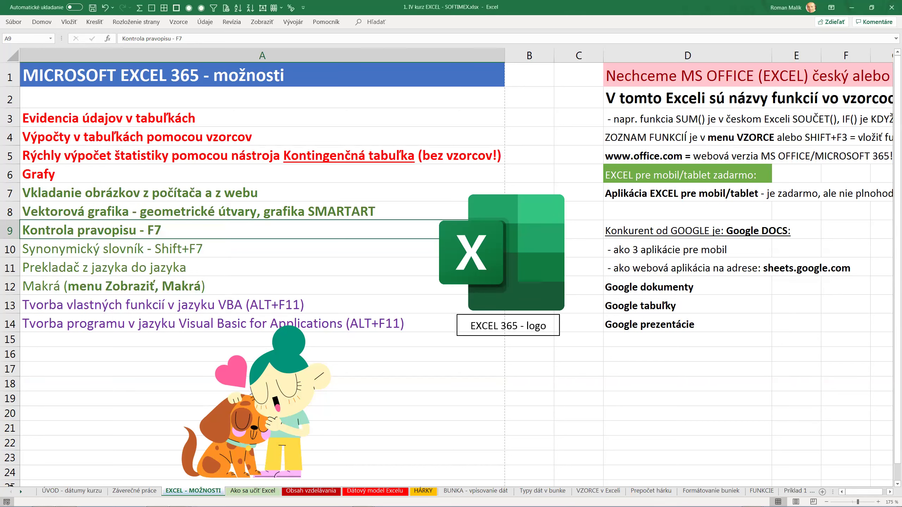
click(262, 22)
click(482, 48)
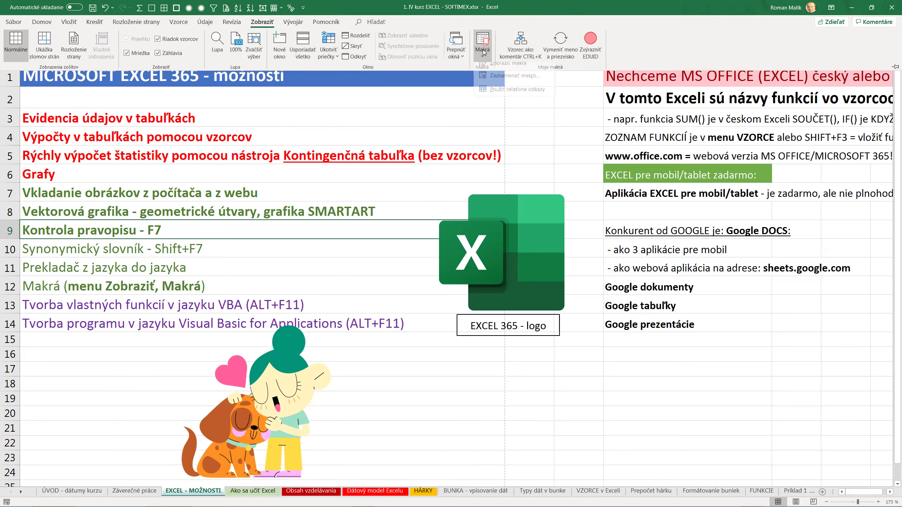
click(510, 69)
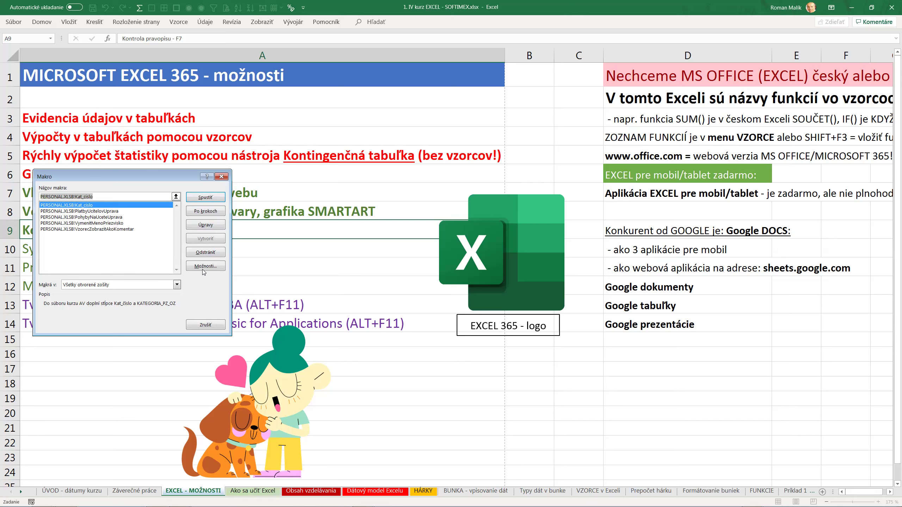
click(205, 325)
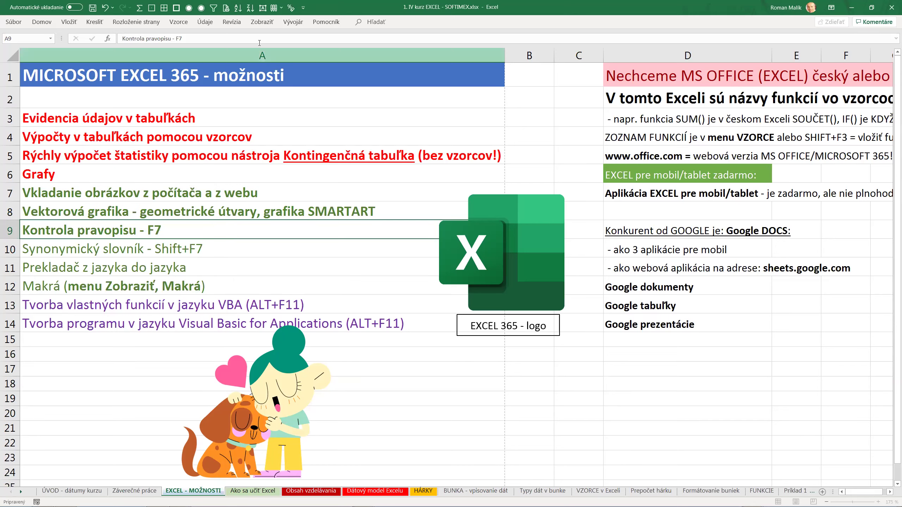
click(41, 22)
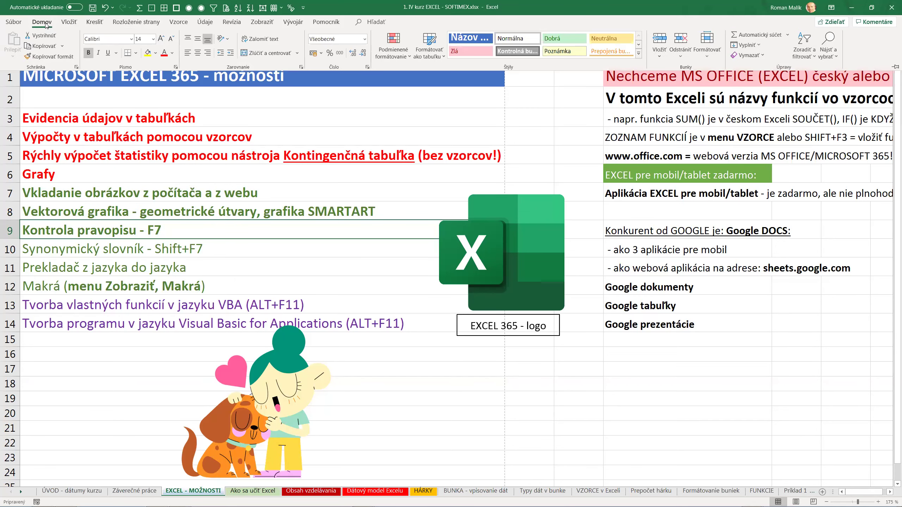
click(262, 22)
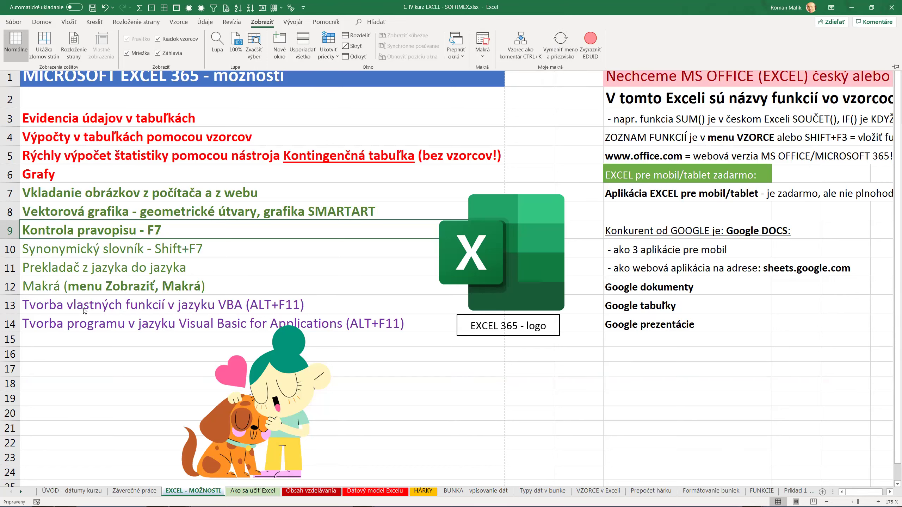
key(Escape)
key(Down)
key(Down)
key(Down)
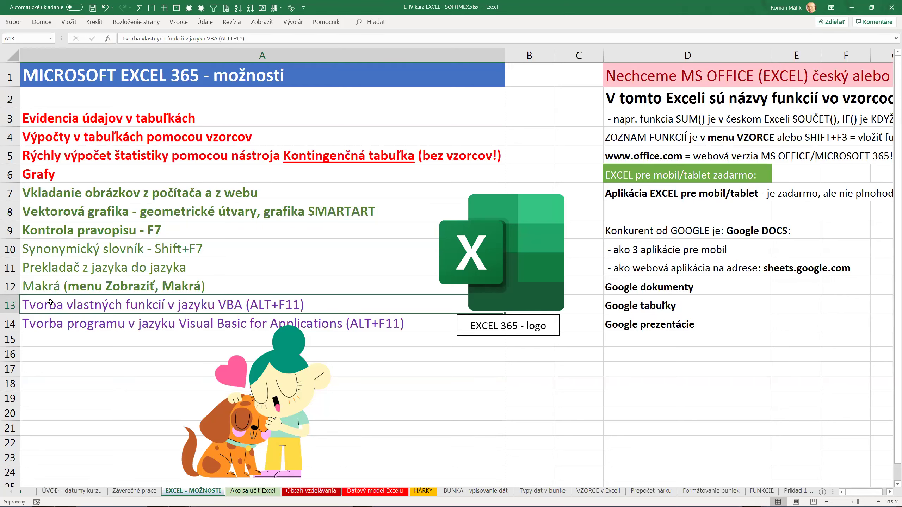
Step: Enter =NOW() in A17 and =PI() in A18
click(75, 366)
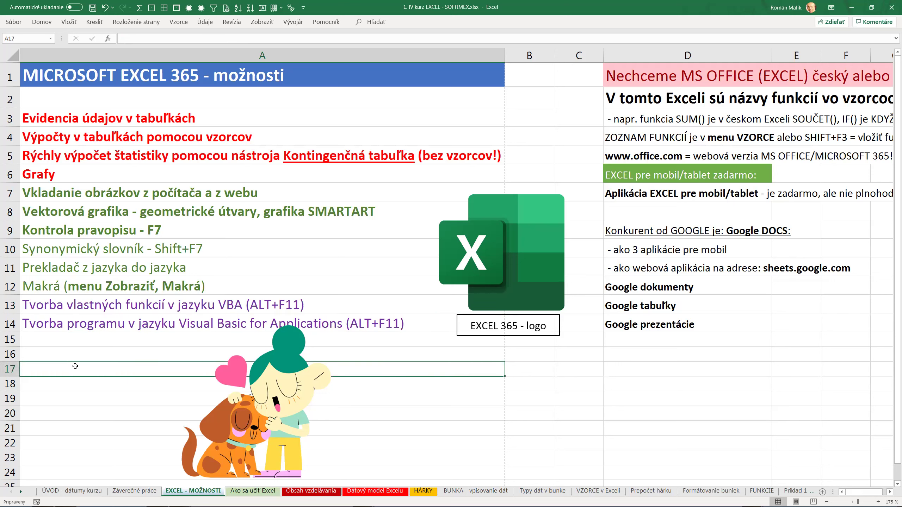
text(=)
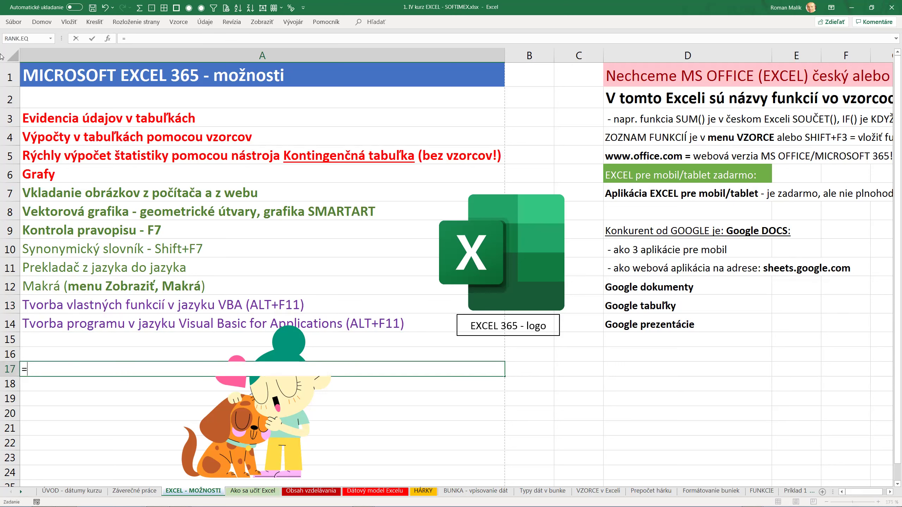
text(now())
key(Return)
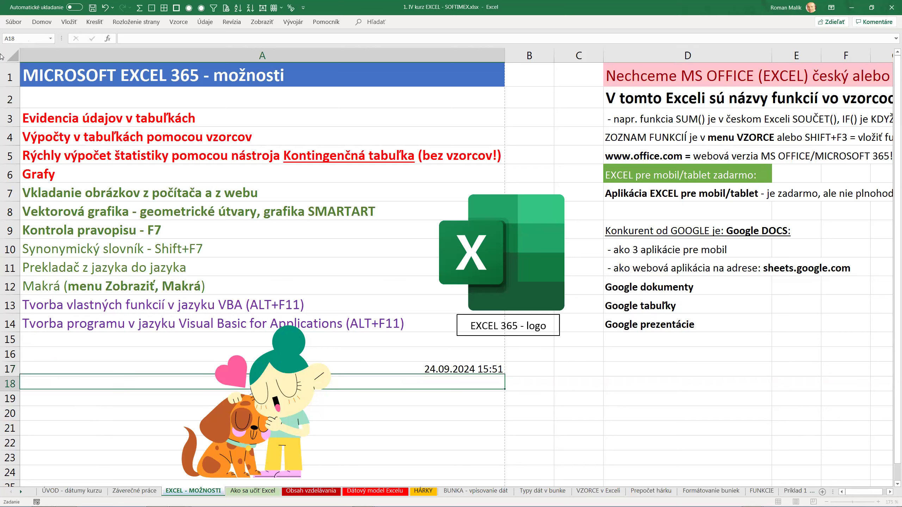
text(=)
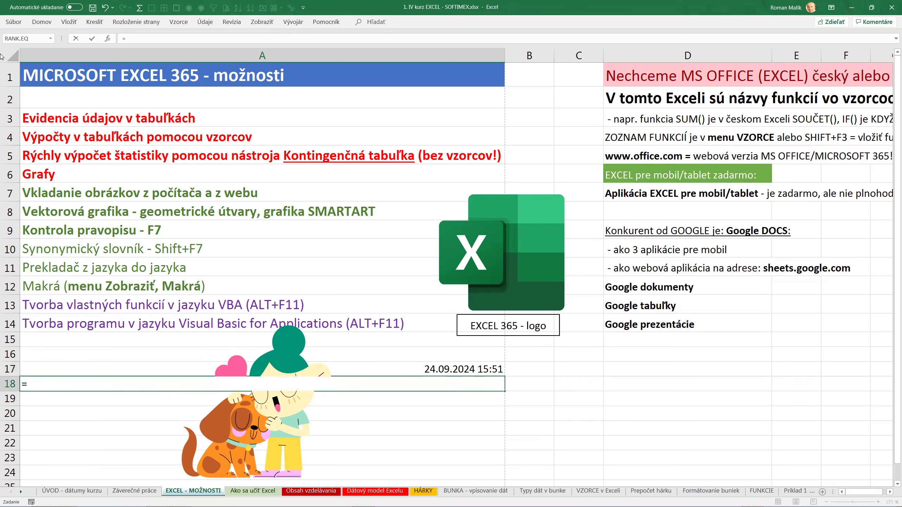
text(pi())
key(Return)
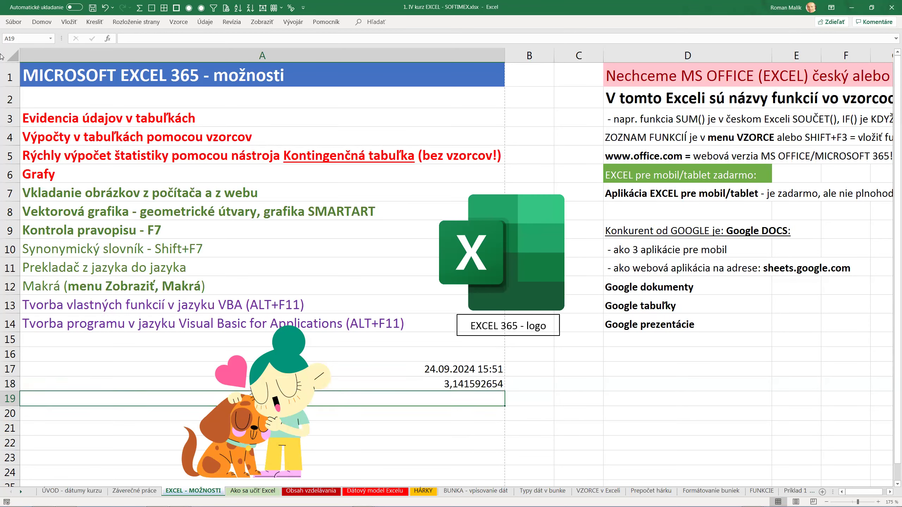
key(Up)
key(Up)
key(Down)
key(Down)
key(Up)
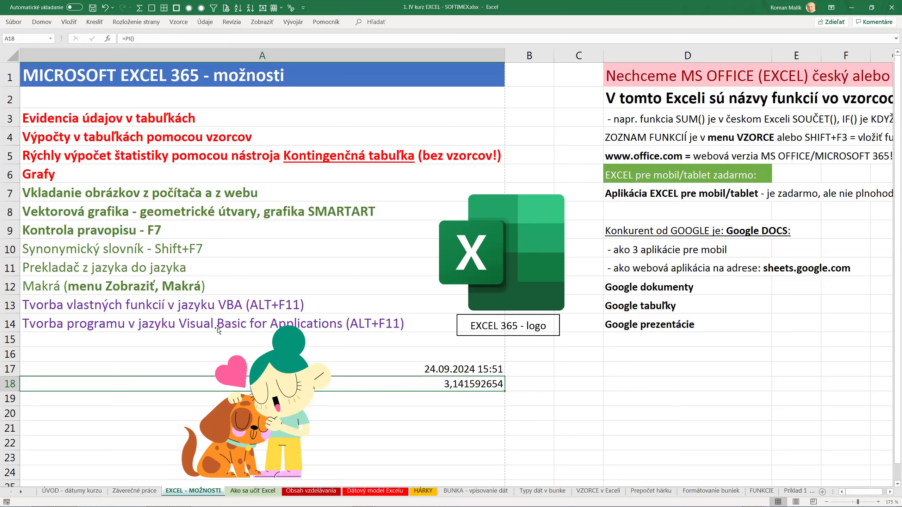
Step: Point out the VBA lines in A13 and A14, then start a formula in A19 and cancel it
click(114, 329)
click(111, 308)
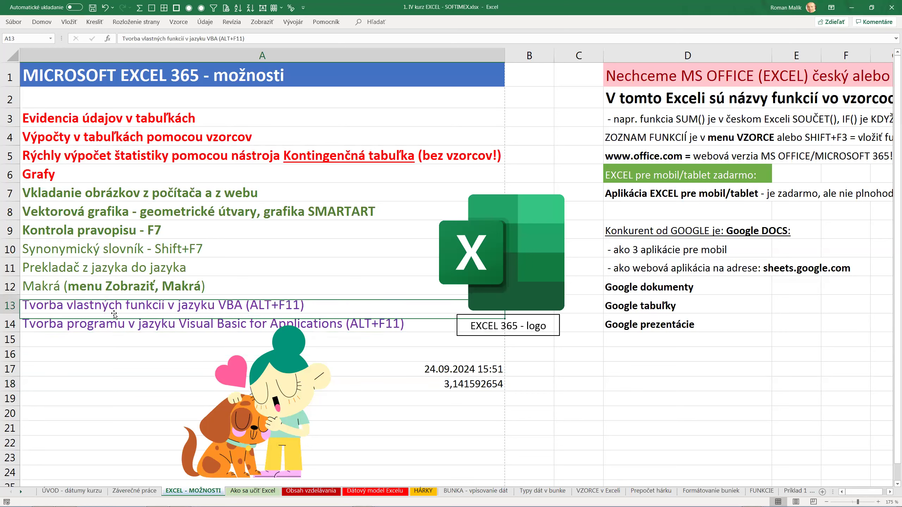
click(114, 328)
click(135, 306)
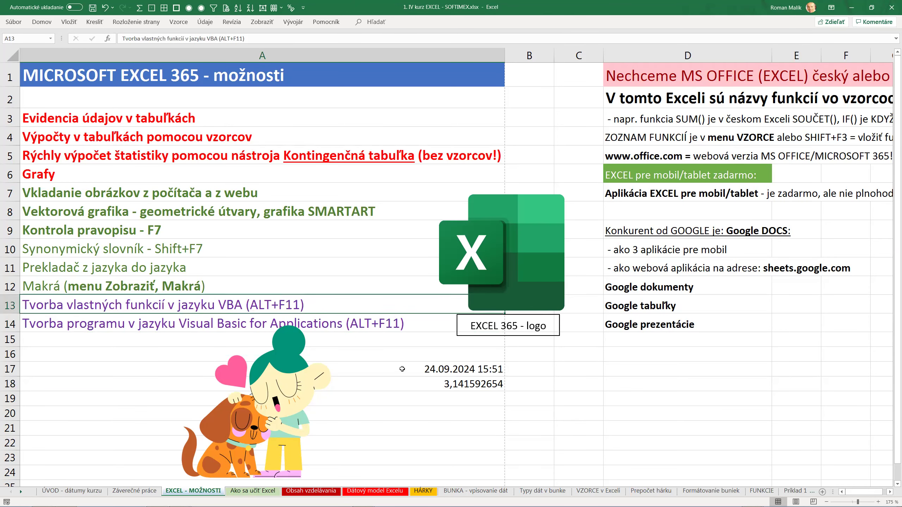
click(445, 398)
text(=)
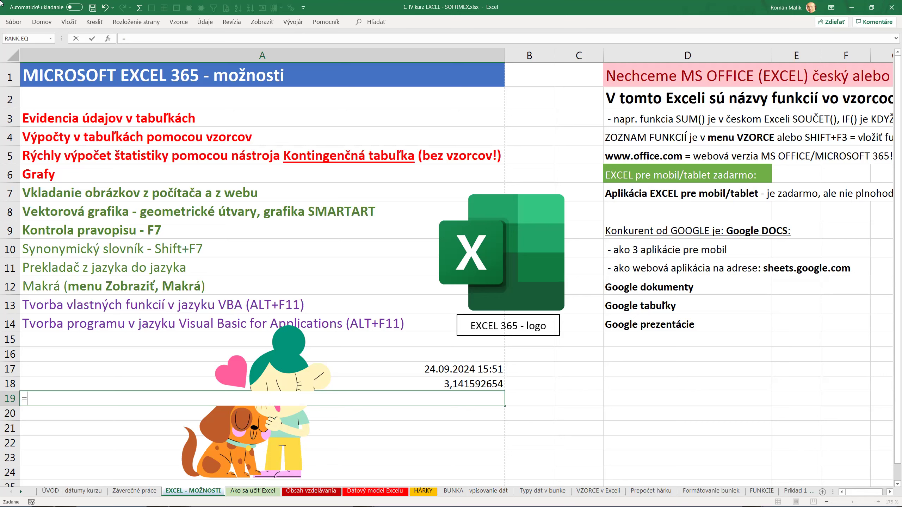
key(Escape)
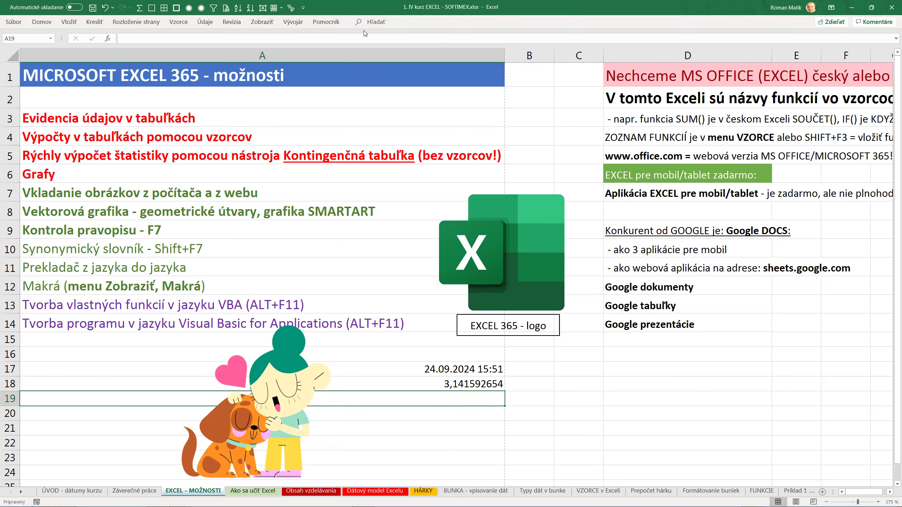
Step: Shrink the dog-and-girl picture and move it to the lower left of the sheet
click(261, 24)
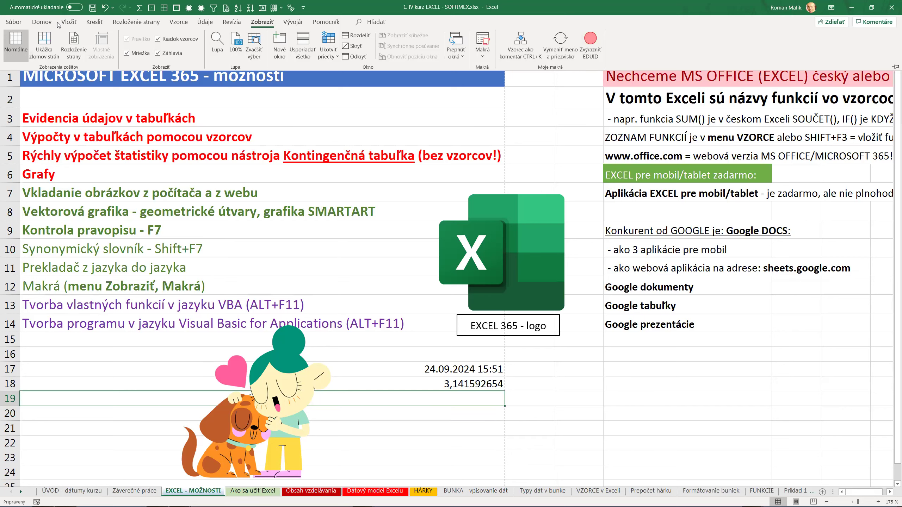
click(68, 22)
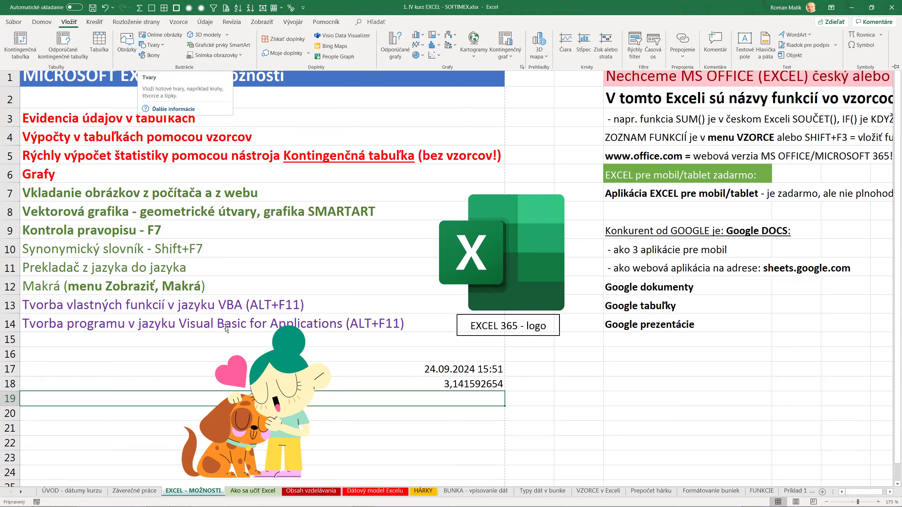
right_click(289, 383)
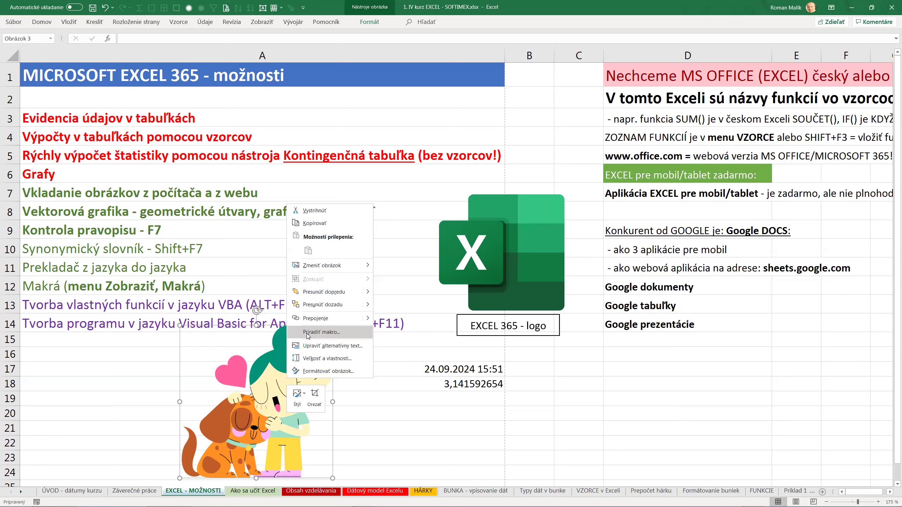
key(Escape)
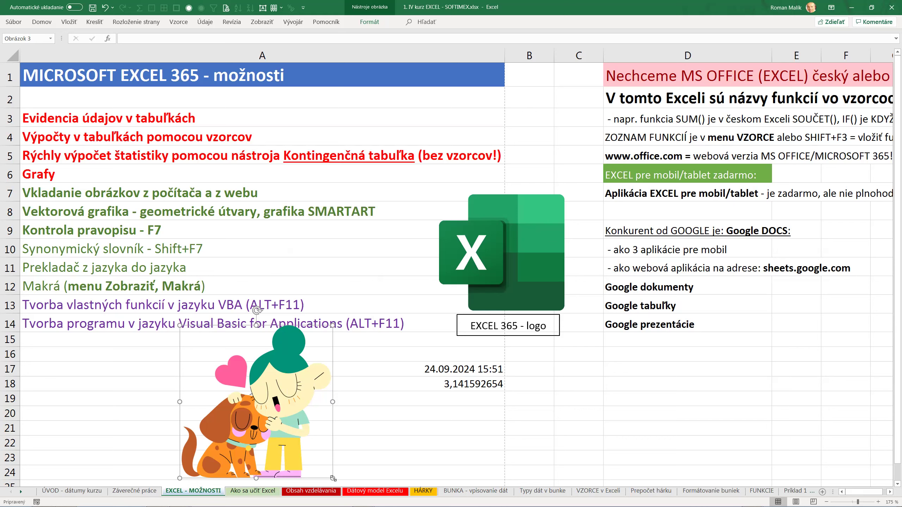
drag(332, 478, 264, 400)
drag(224, 370, 132, 408)
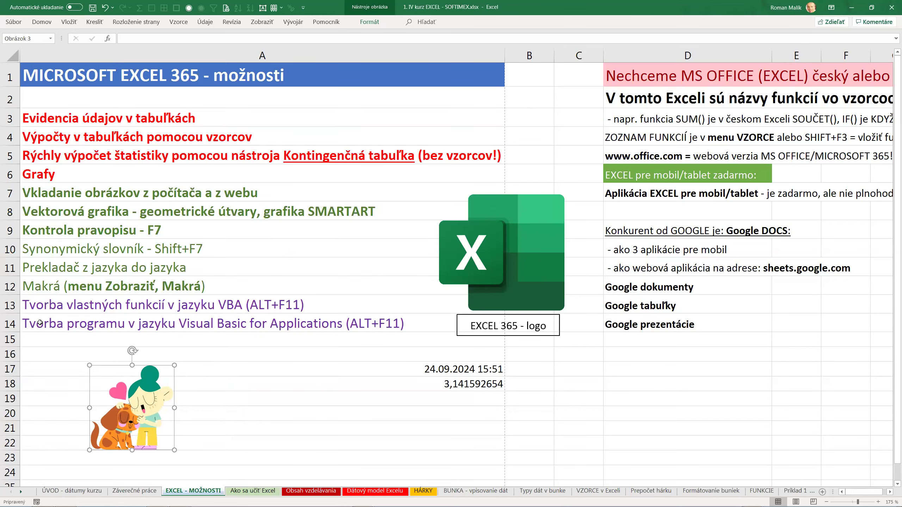
drag(138, 404, 94, 398)
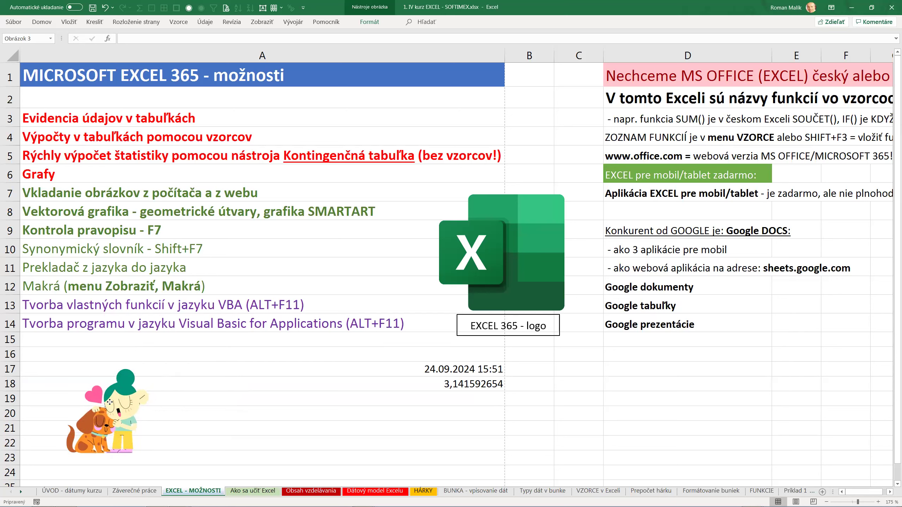
drag(130, 445, 158, 473)
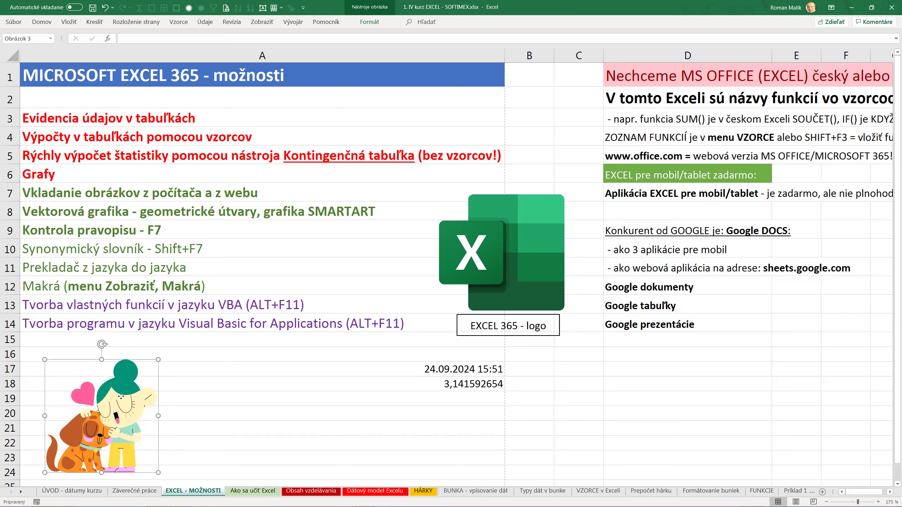
drag(122, 402, 120, 389)
Step: Clear the date and pi values from A17:A18 and shift the sticker under the list
click(296, 394)
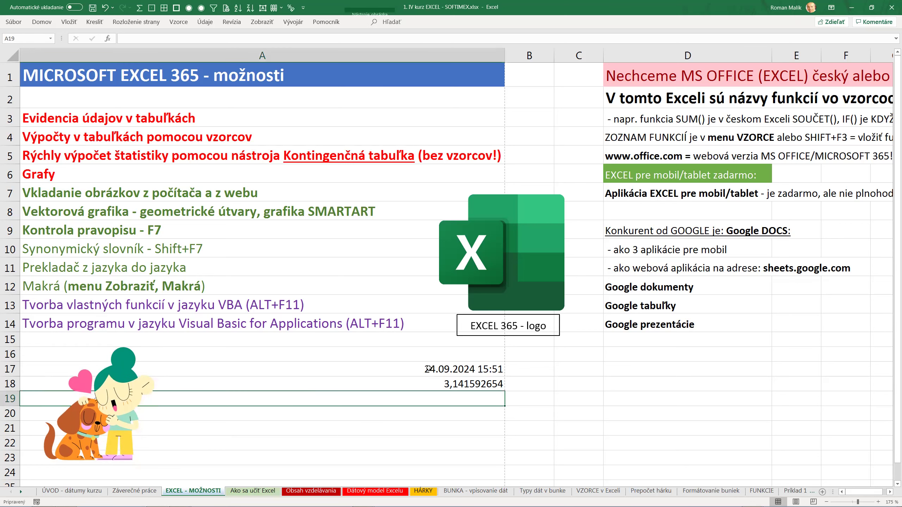
drag(427, 370, 426, 382)
key(Delete)
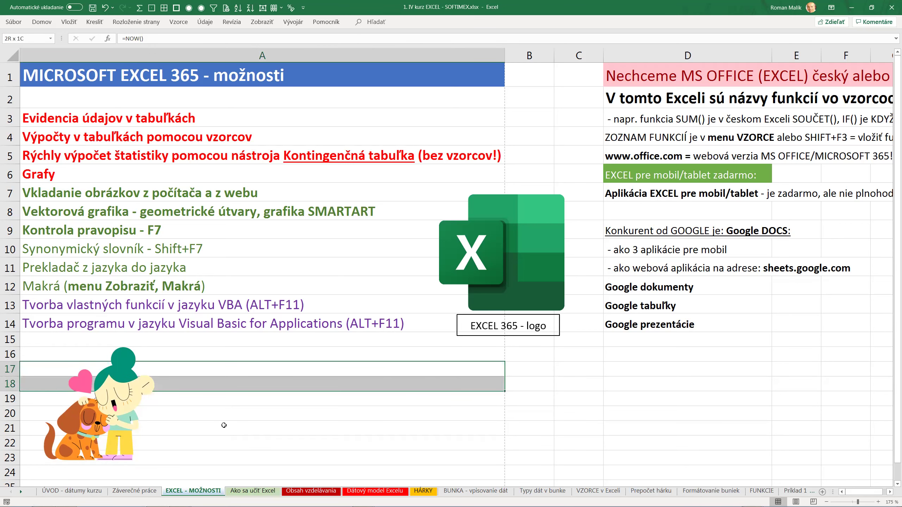
mouse_move(114, 408)
mouse_down()
mouse_move(157, 405)
mouse_move(135, 407)
mouse_up()
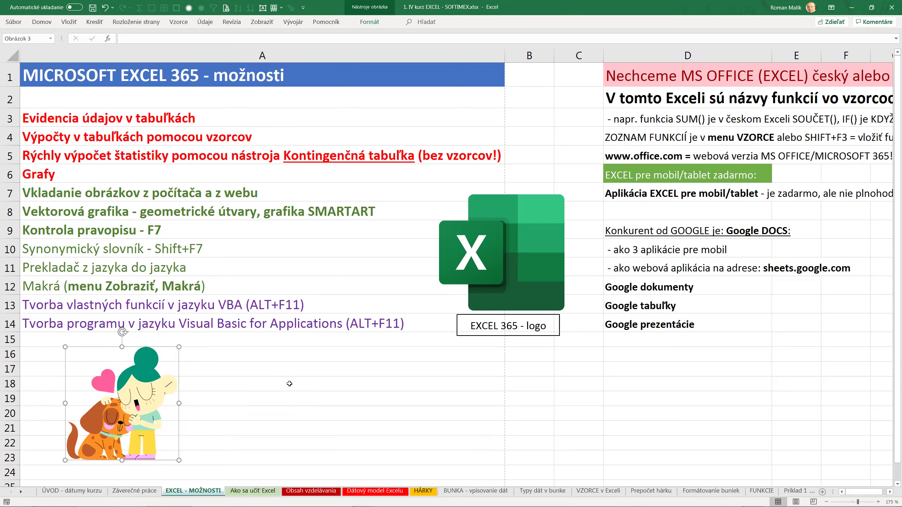
click(500, 259)
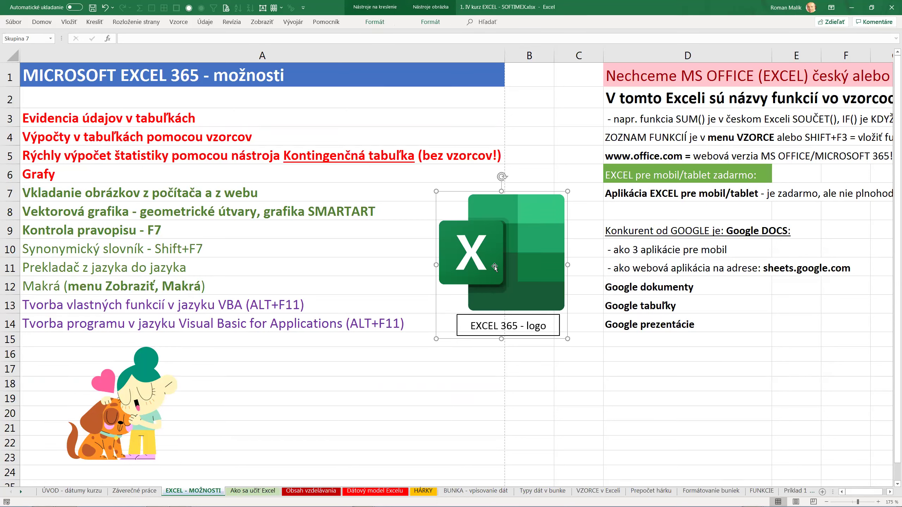
Step: Walk through the capabilities in A3–A5, then begin a formula with = in B18
click(289, 386)
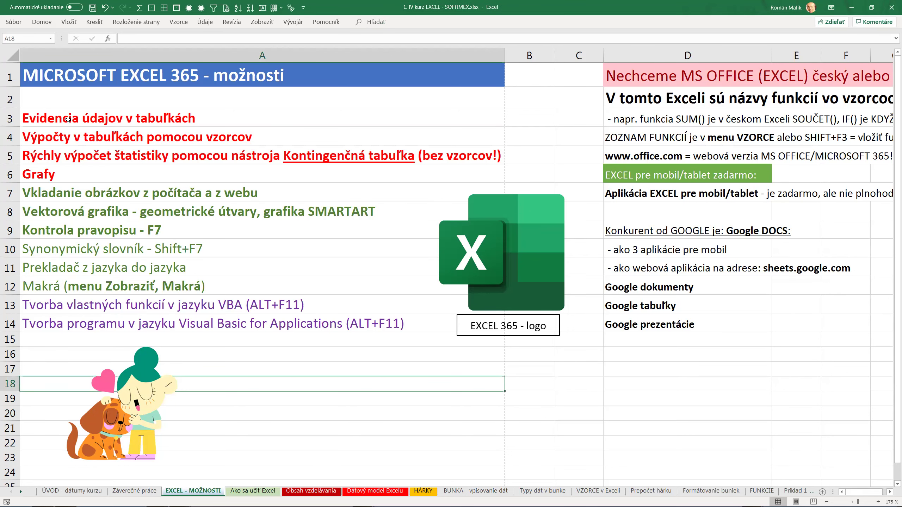
drag(67, 120, 59, 171)
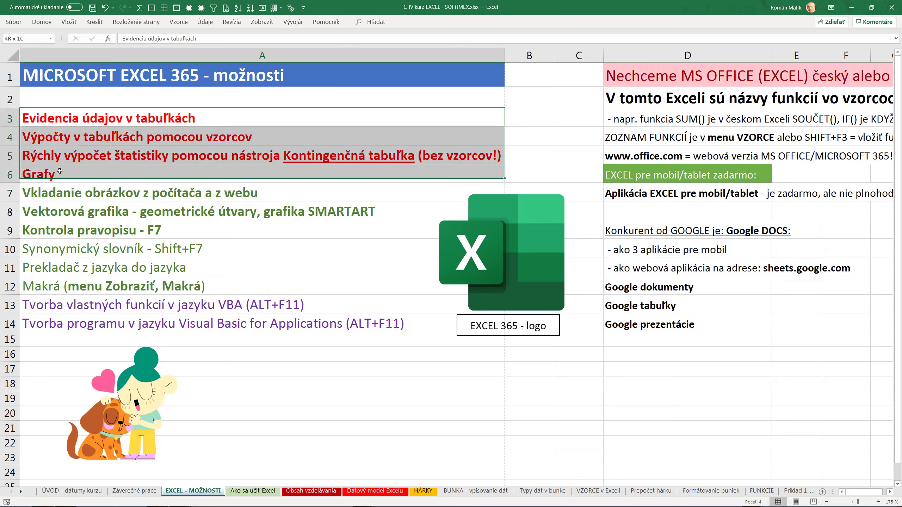
click(95, 122)
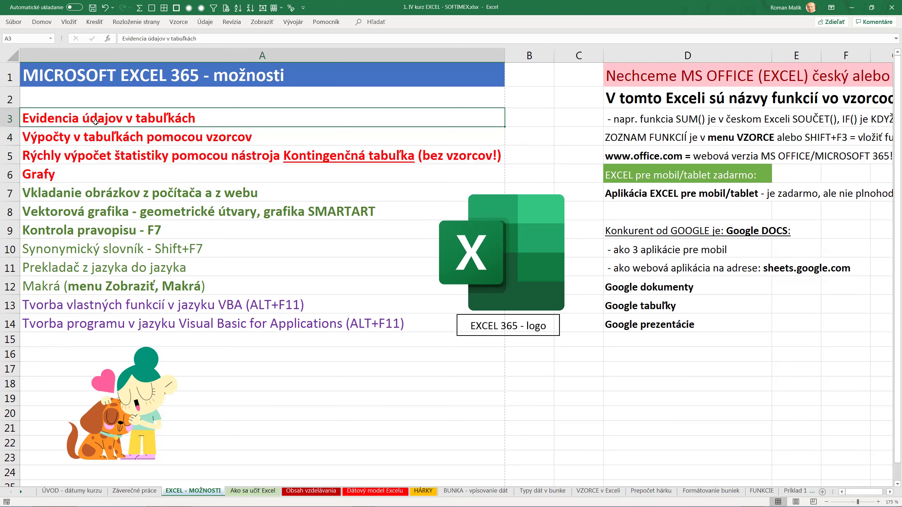
click(91, 138)
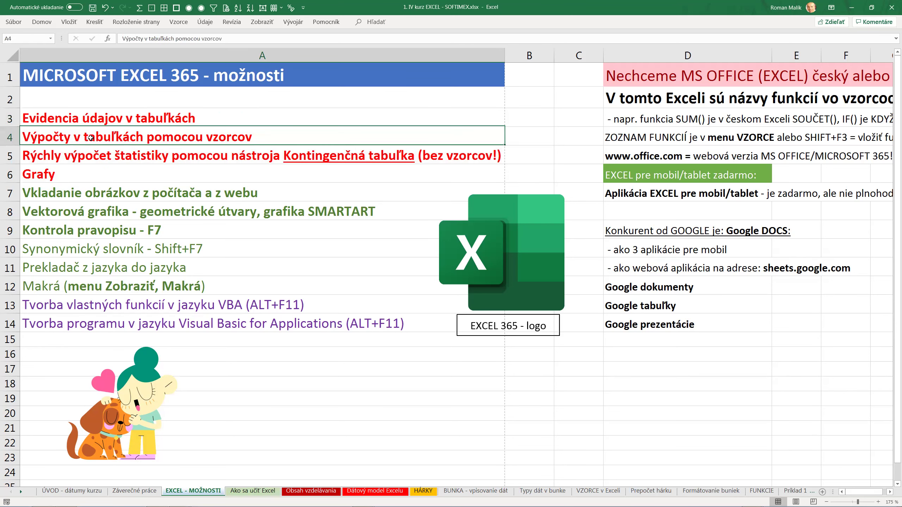
click(89, 153)
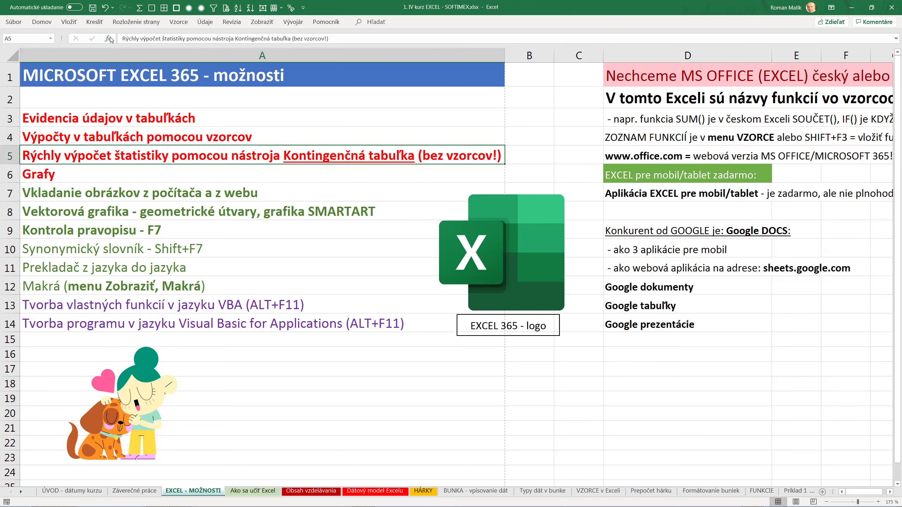
click(69, 22)
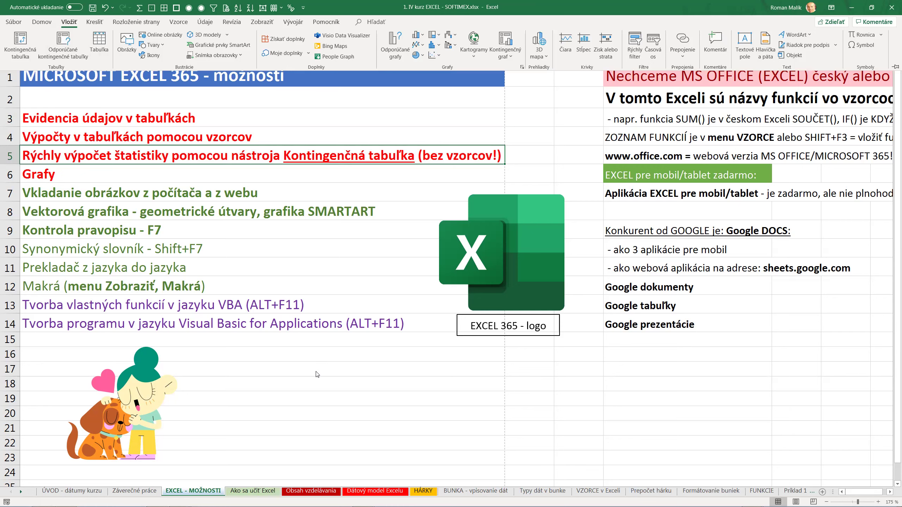
click(530, 384)
text(=)
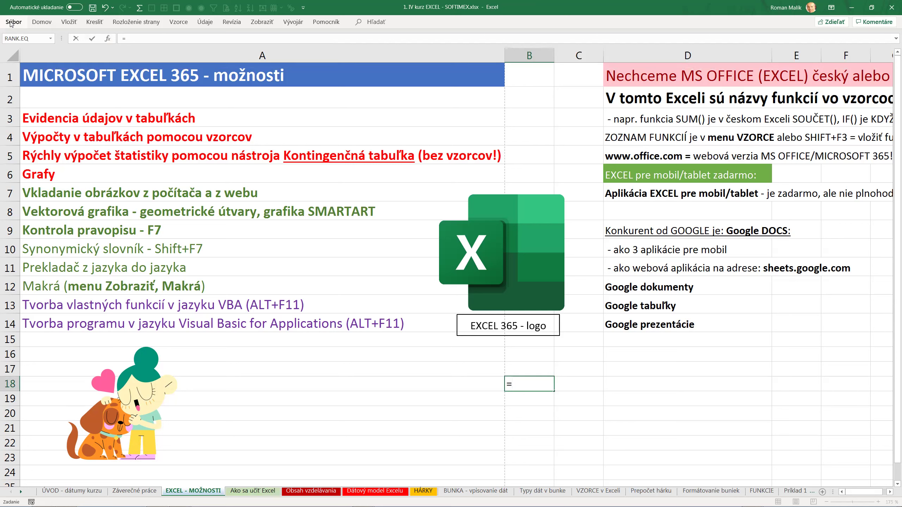
Step: Enter =2185*3% in B18, extend it with *50% to get 32,775, then delete it
text(2185)
text(*)
text(3%)
key(Return)
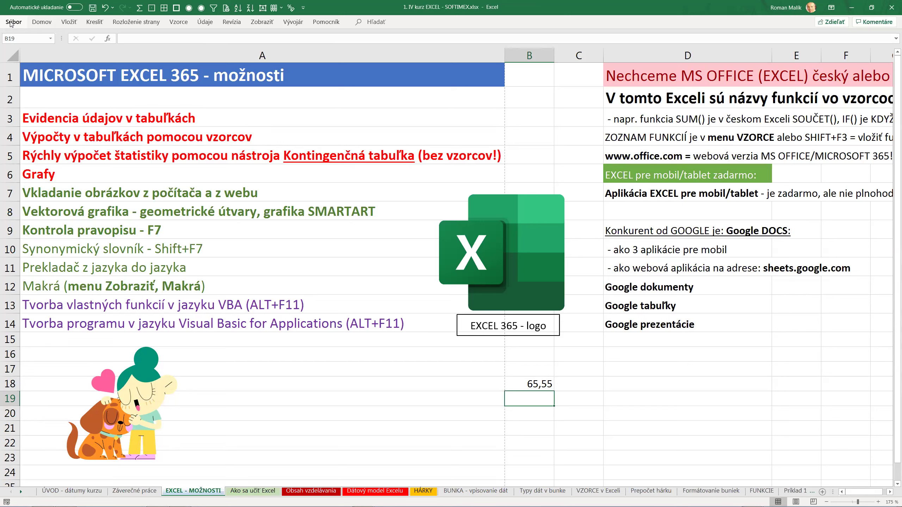
key(Up)
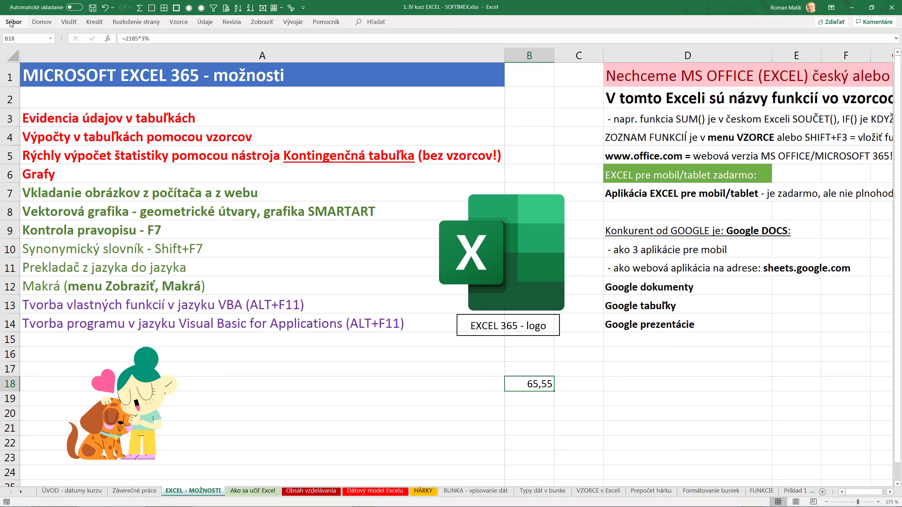
key(F2)
text(*)
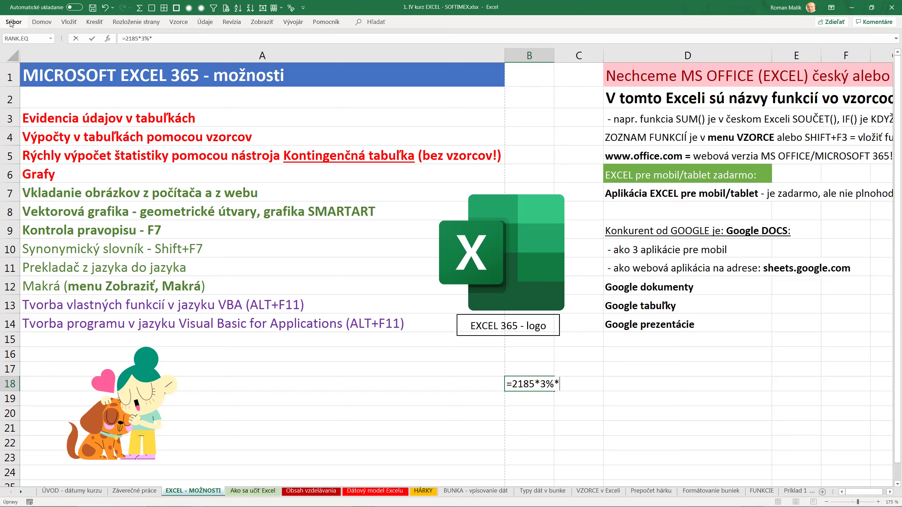
text(50)
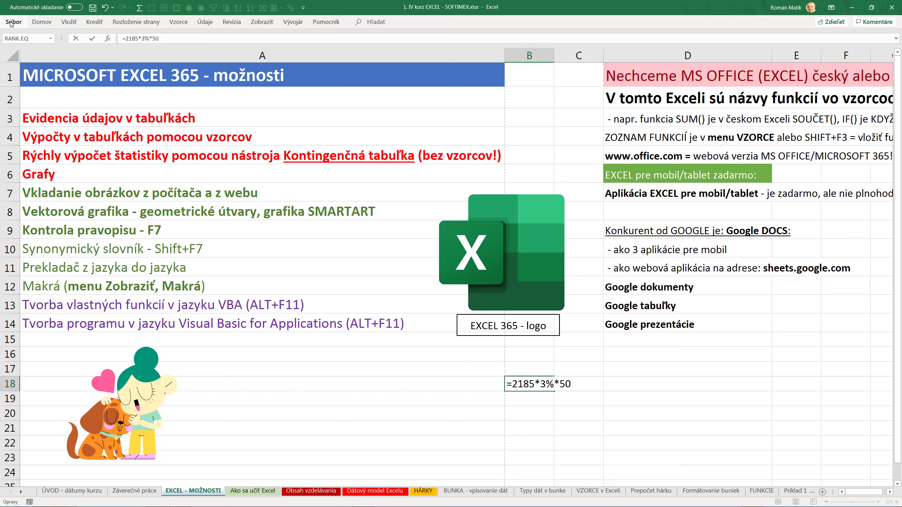
text(%)
key(Return)
key(Up)
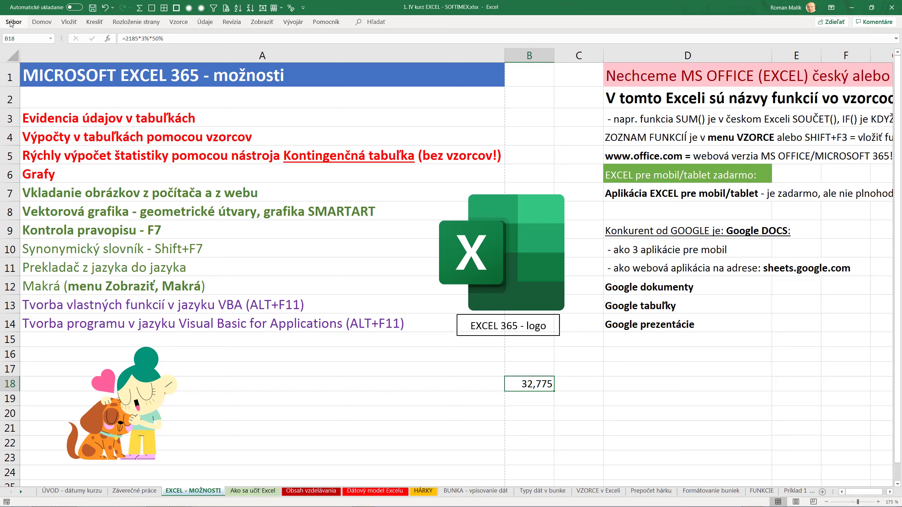
key(Delete)
Step: Point out the Grafy item in A6, then drag the dog sticker back to rows 15–22 at the left
click(81, 180)
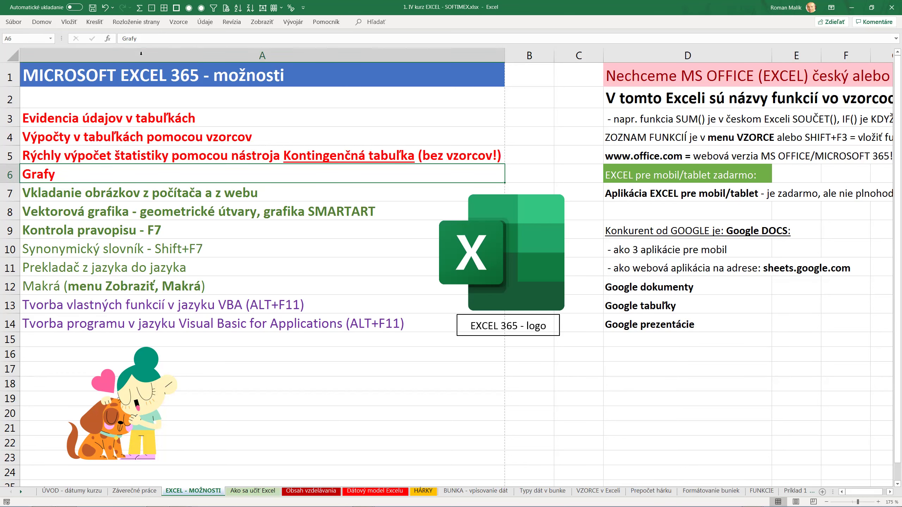
click(69, 22)
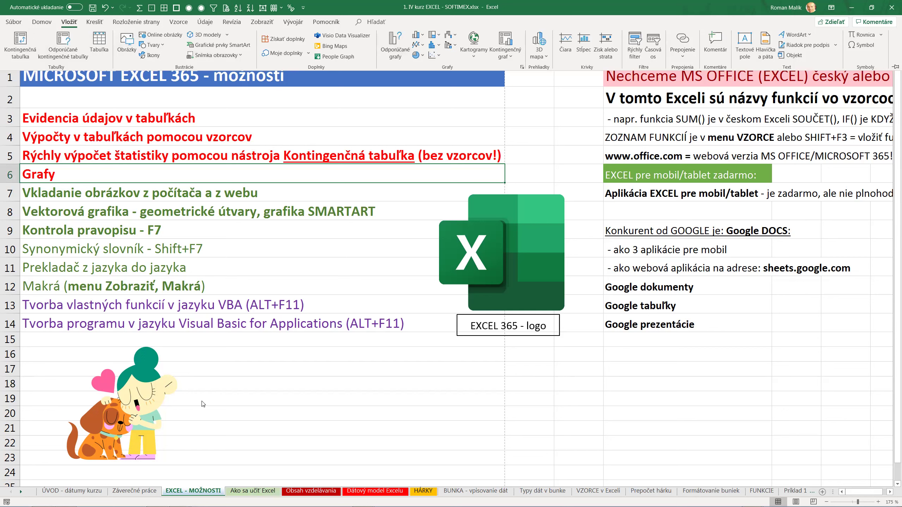
mouse_move(122, 419)
mouse_down()
mouse_move(147, 412)
mouse_move(114, 330)
mouse_up()
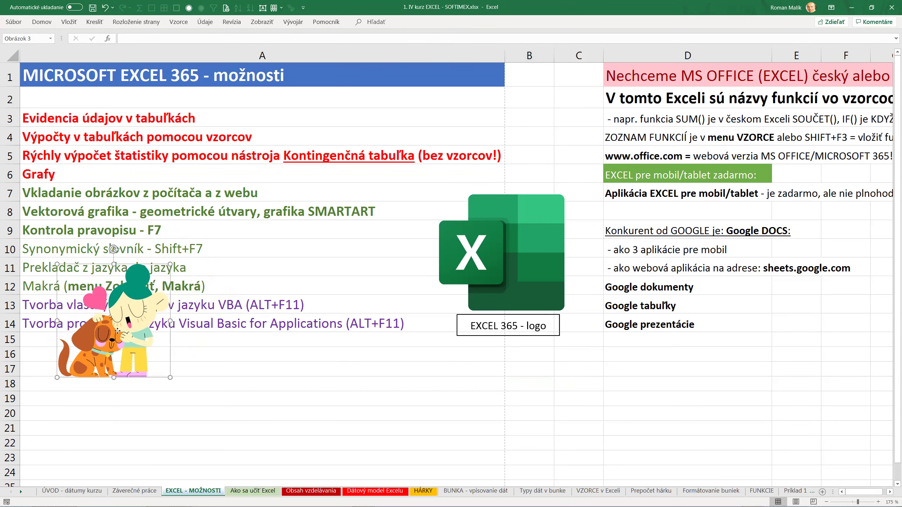
mouse_move(114, 330)
mouse_down()
mouse_move(132, 278)
mouse_move(120, 297)
mouse_move(223, 304)
mouse_move(223, 291)
mouse_up()
mouse_move(497, 273)
mouse_down()
mouse_move(485, 248)
mouse_move(498, 273)
mouse_up()
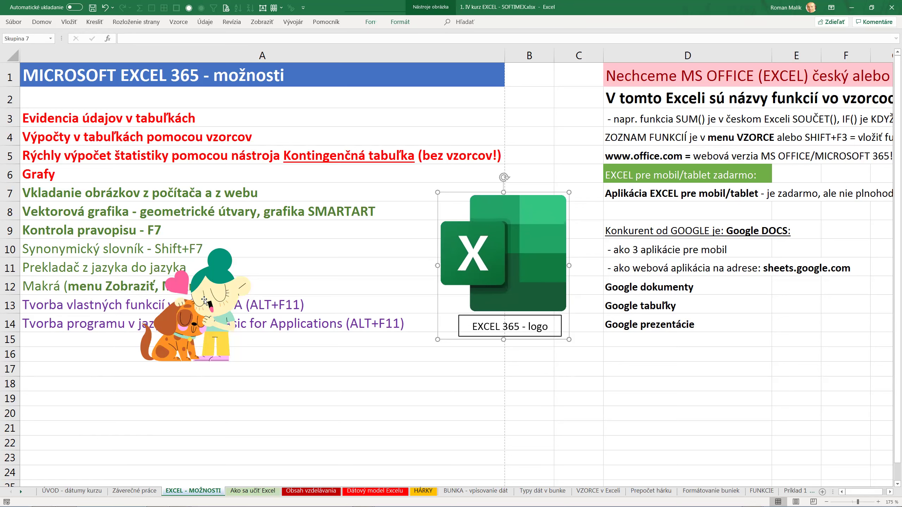
mouse_move(205, 300)
mouse_down()
mouse_move(167, 360)
mouse_move(148, 417)
mouse_up()
click(272, 383)
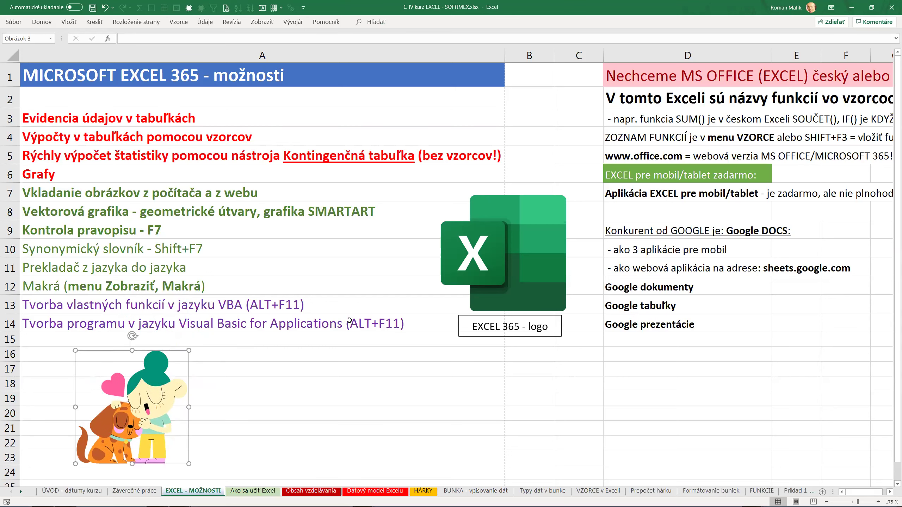